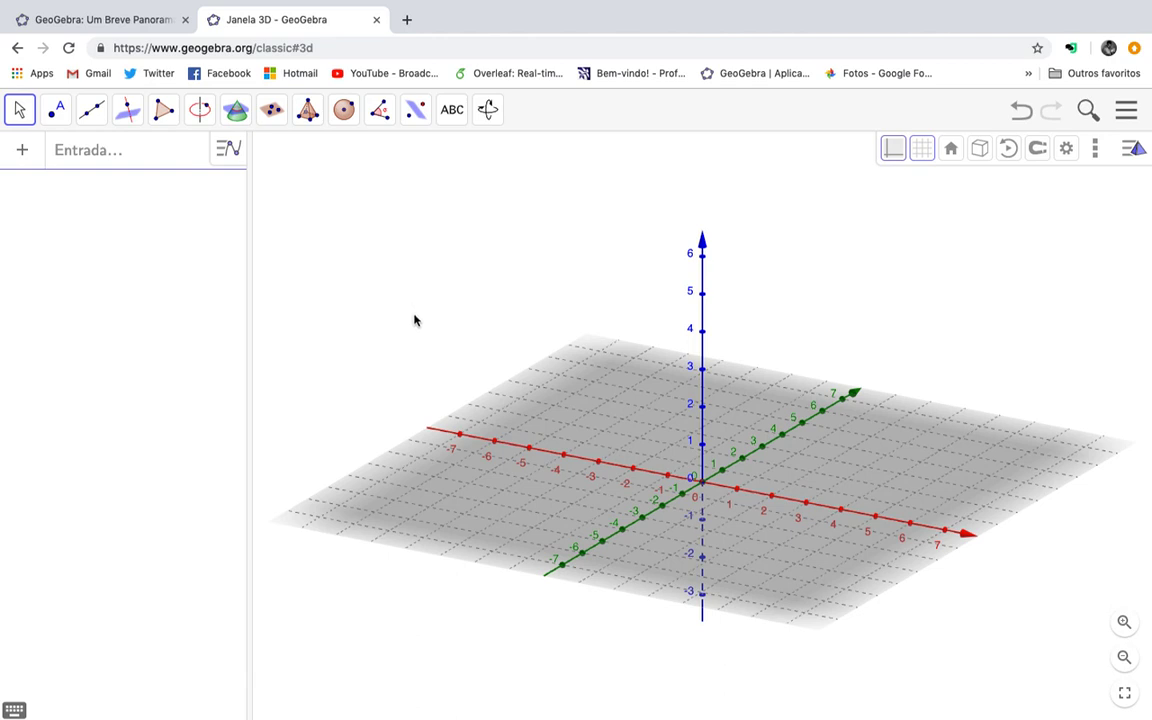
Begin a new algebra entry in parentheses with t and t² as its first two components
left_click(109, 160)
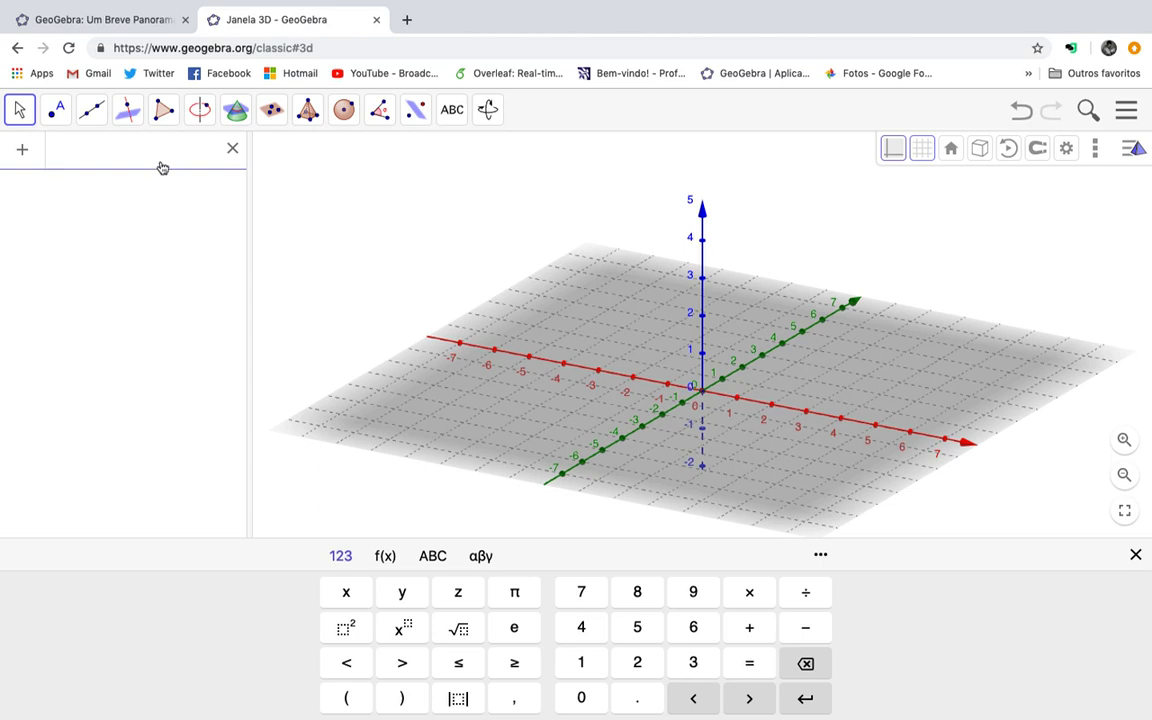
left_click(357, 697)
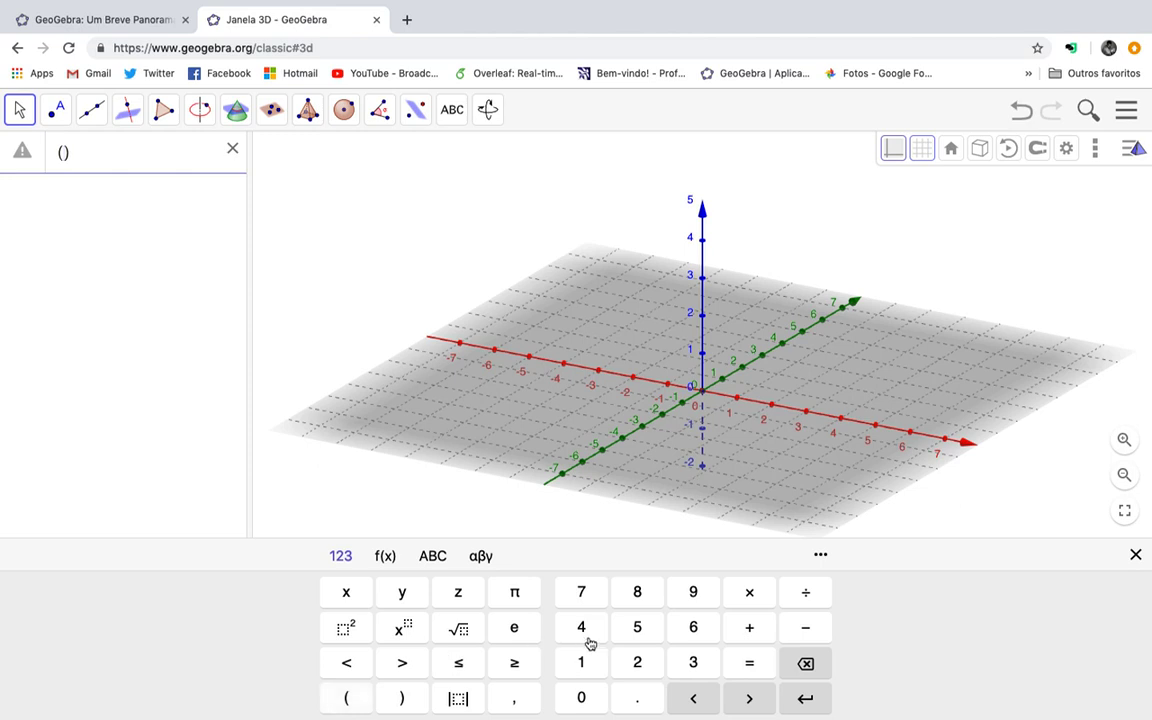
left_click(433, 557)
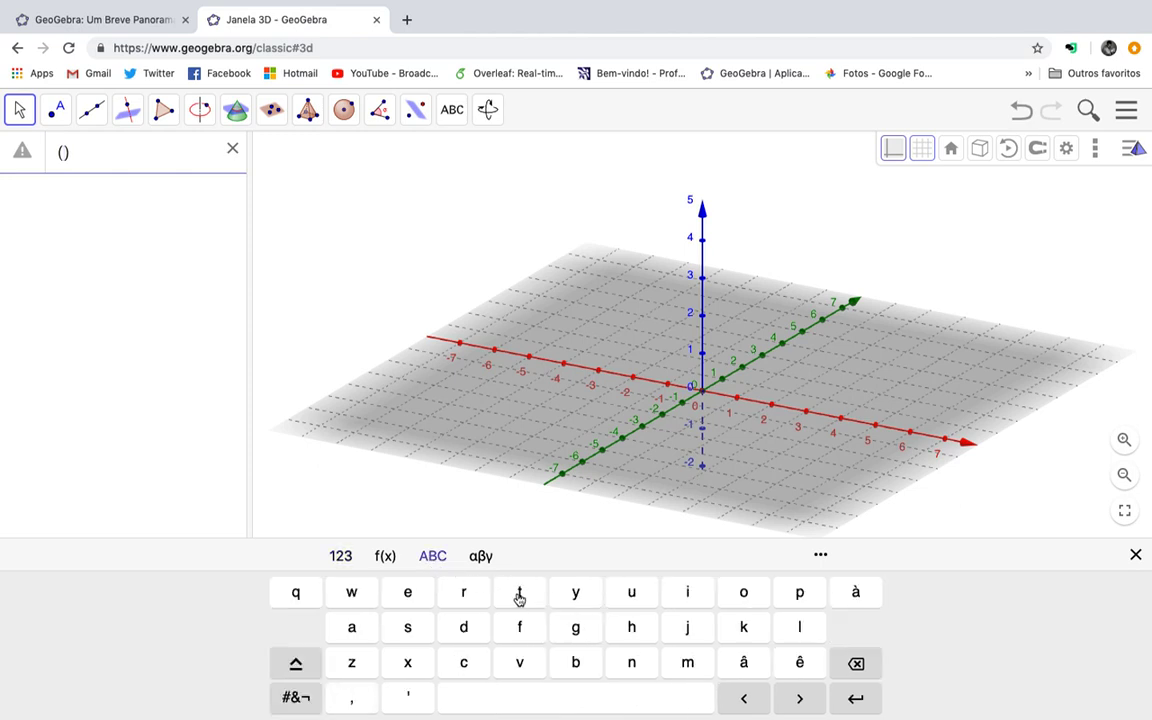
left_click(519, 594)
left_click(355, 699)
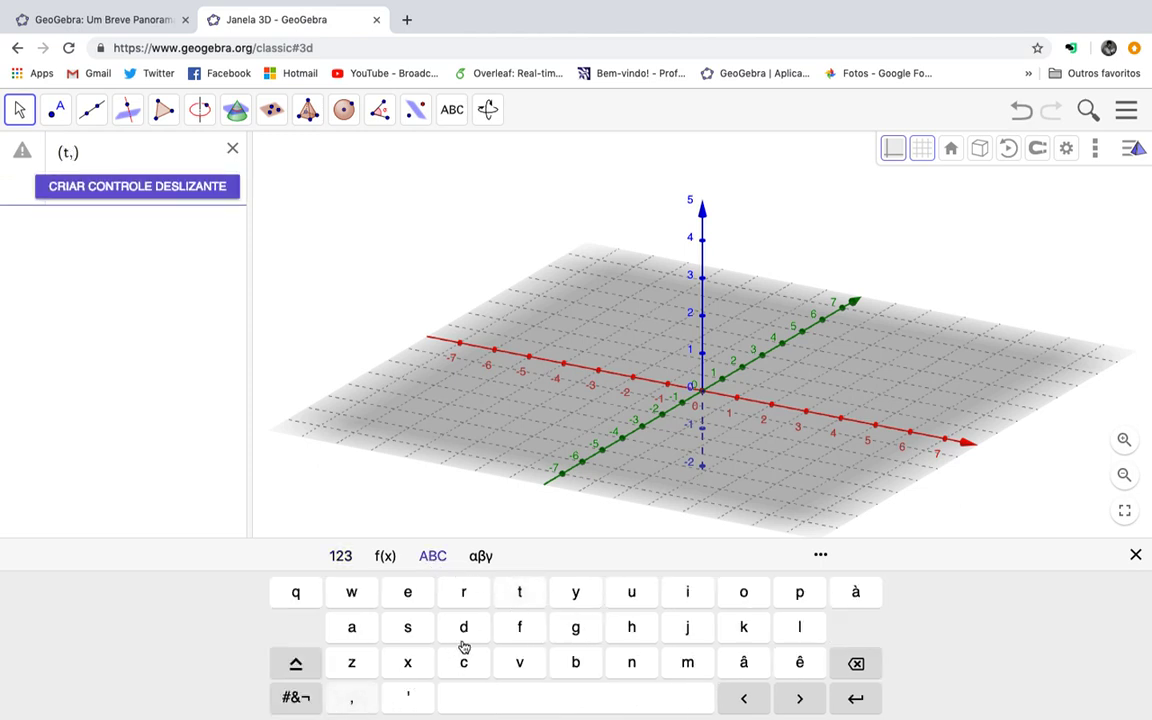
left_click(521, 593)
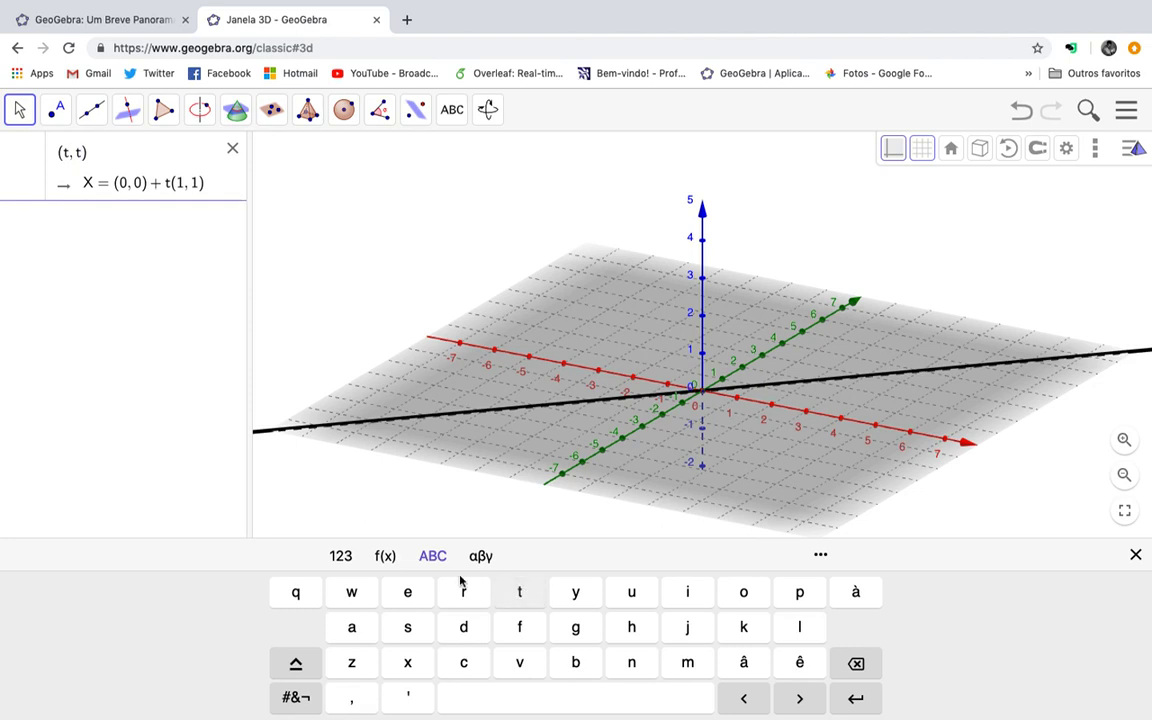
left_click(341, 557)
left_click(345, 627)
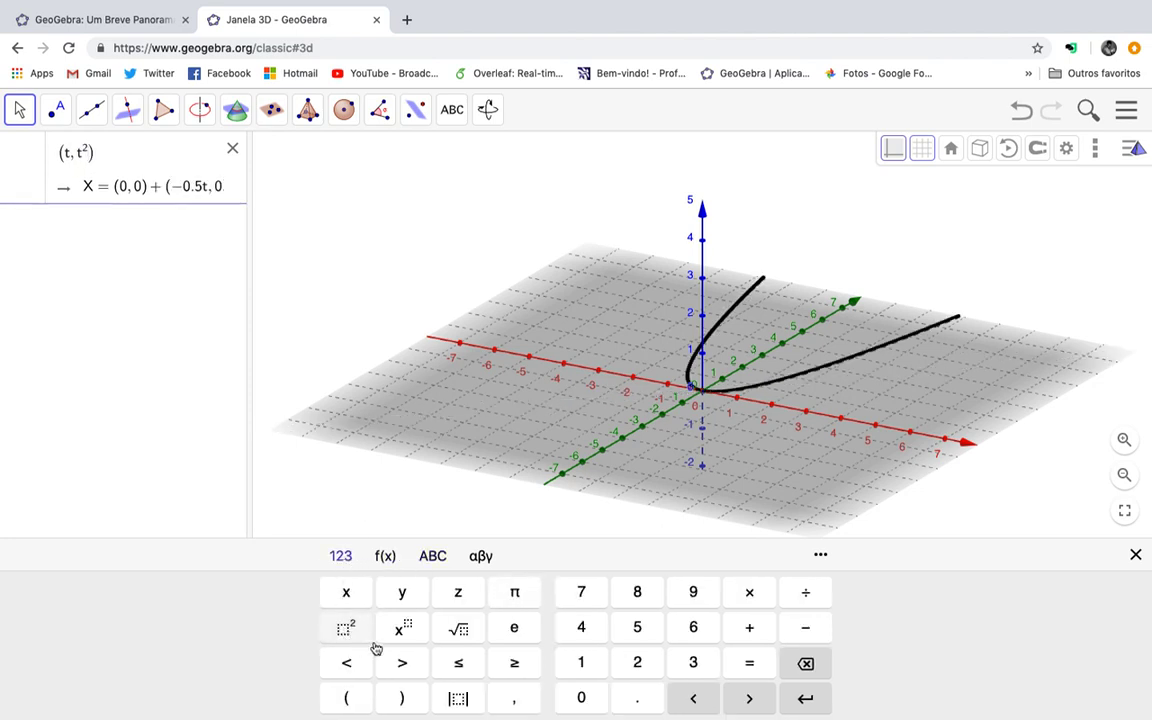
Add t³ as the third component and create the parametric curve (t, t², t³)
left_click(514, 700)
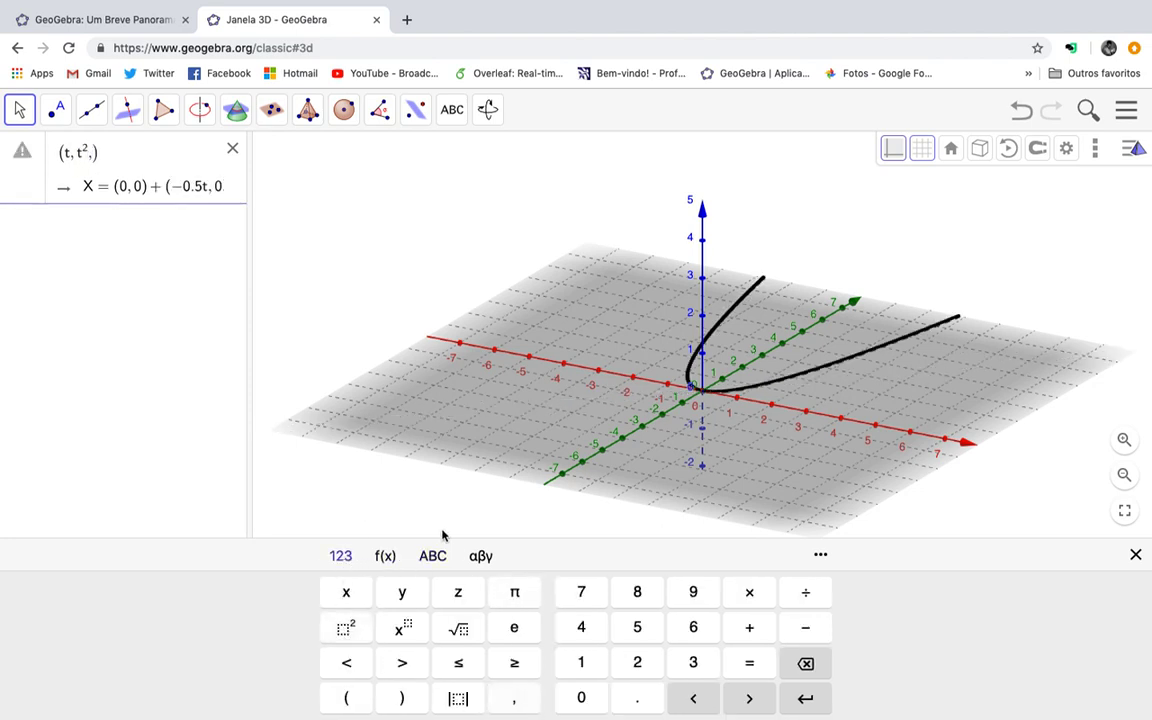
left_click(438, 559)
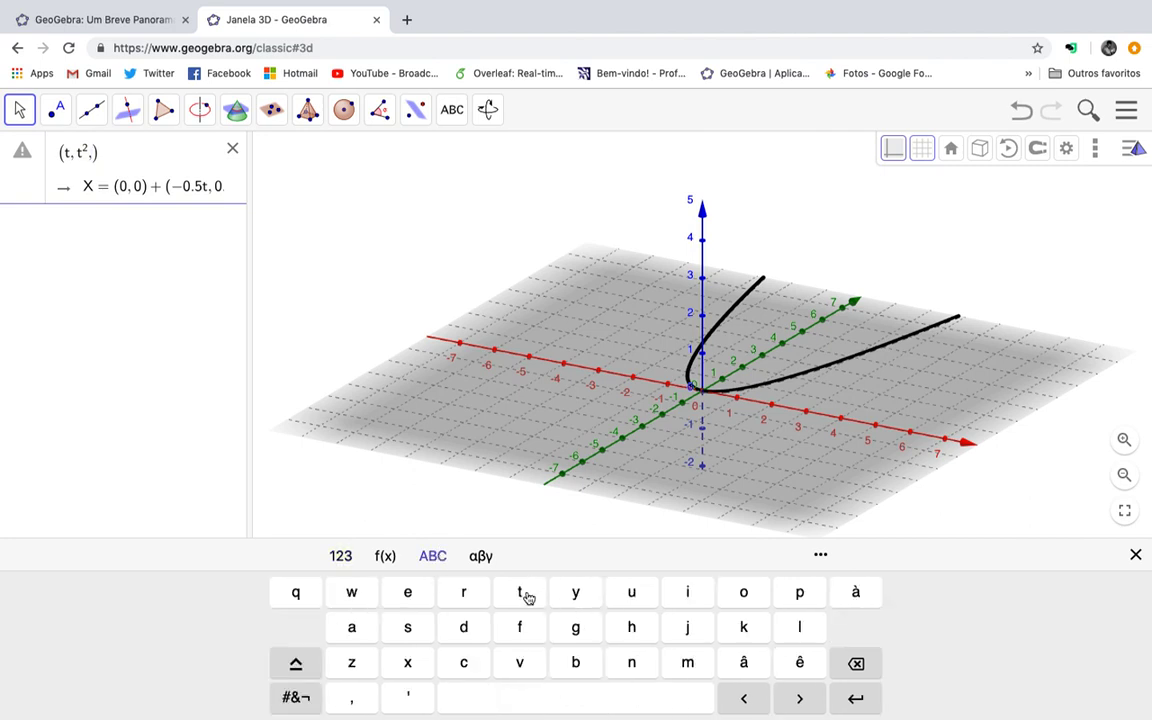
left_click(524, 595)
left_click(343, 557)
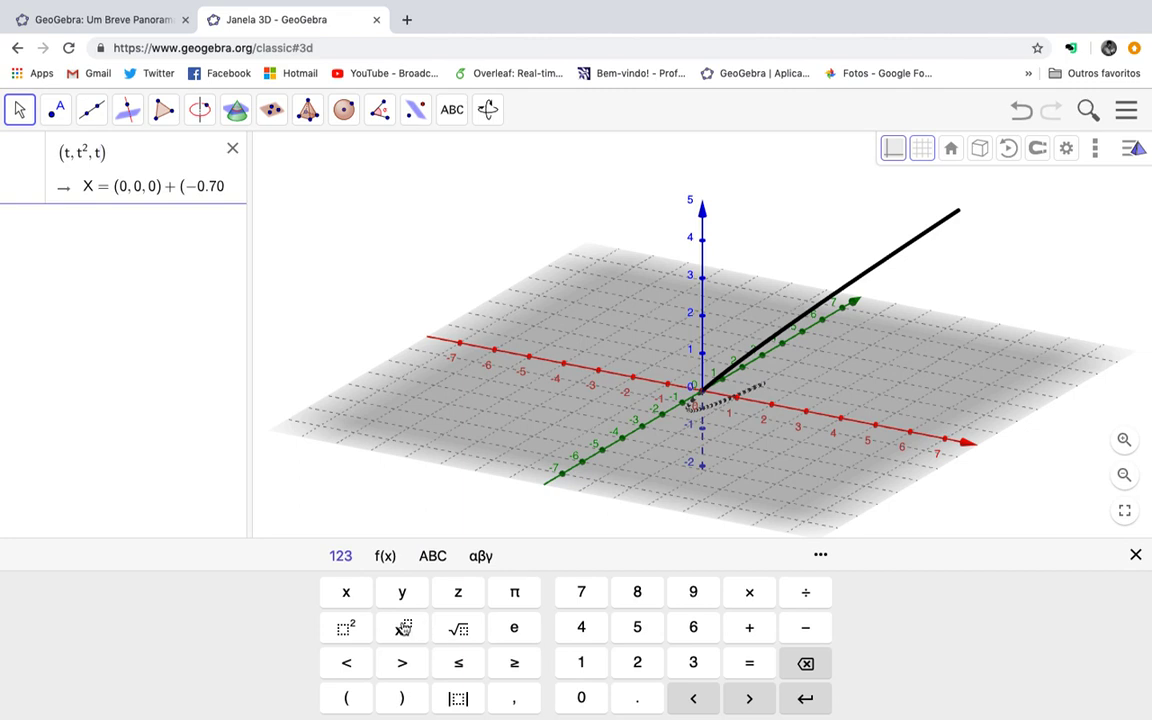
left_click(693, 662)
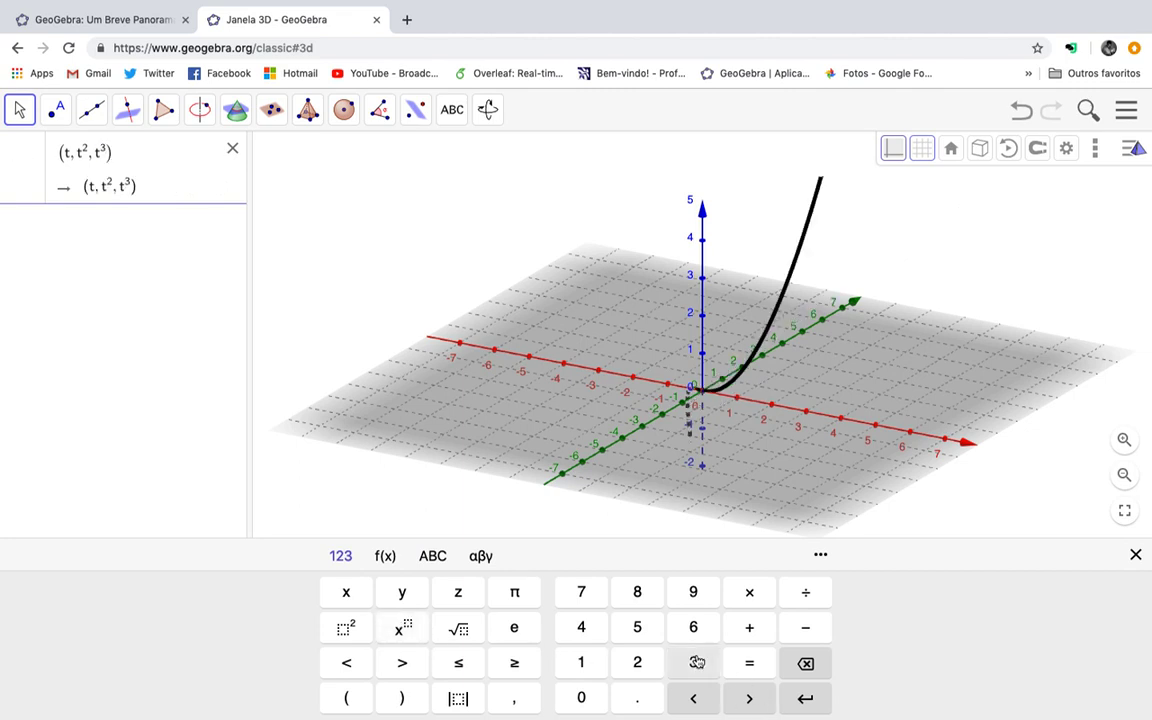
left_click(806, 700)
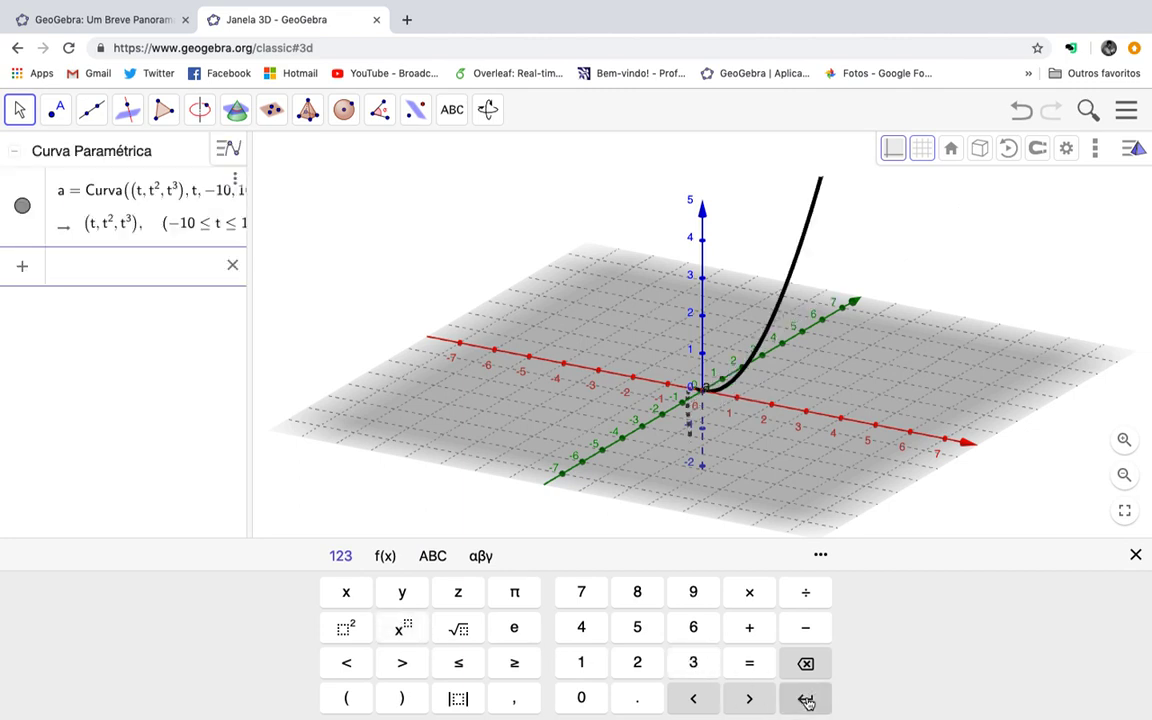
Widen the algebra list until the curve's full definition with its parameter range fits
mouse_move(677, 418)
left_mouse_down()
mouse_move(712, 440)
mouse_move(756, 429)
mouse_move(727, 394)
mouse_move(638, 404)
mouse_move(763, 418)
mouse_move(774, 453)
mouse_move(764, 478)
mouse_move(725, 378)
mouse_move(672, 413)
mouse_move(650, 409)
mouse_move(686, 418)
left_mouse_up()
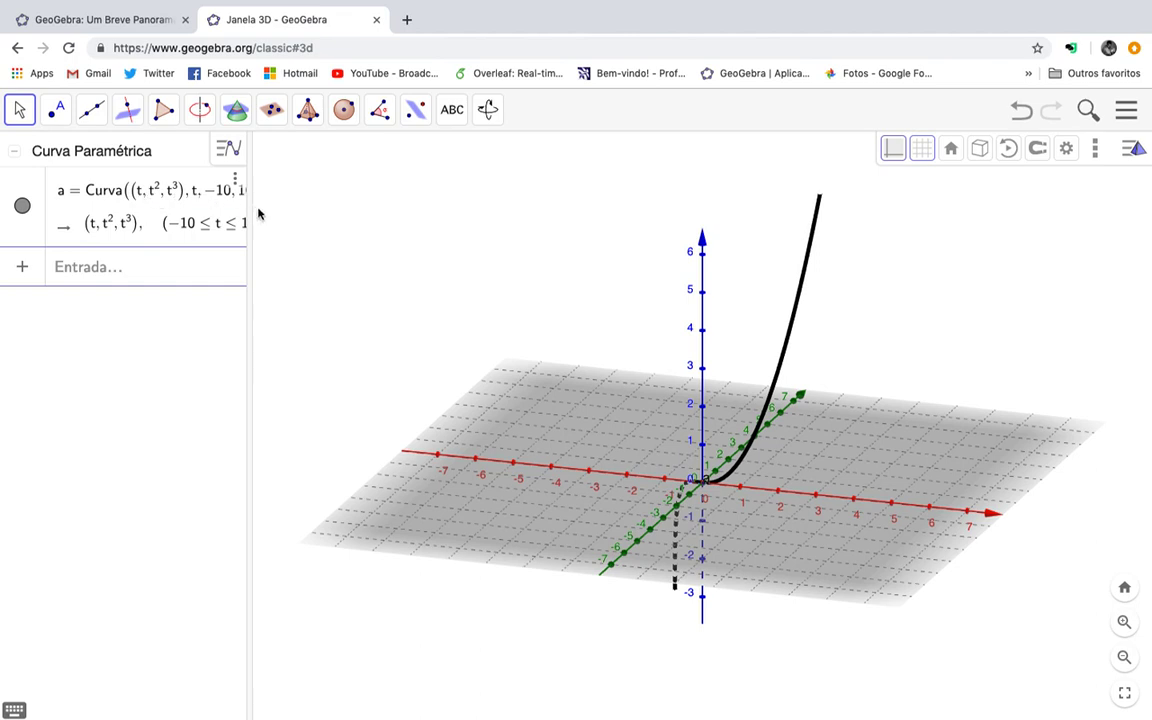
left_click_drag(250, 208, 321, 212)
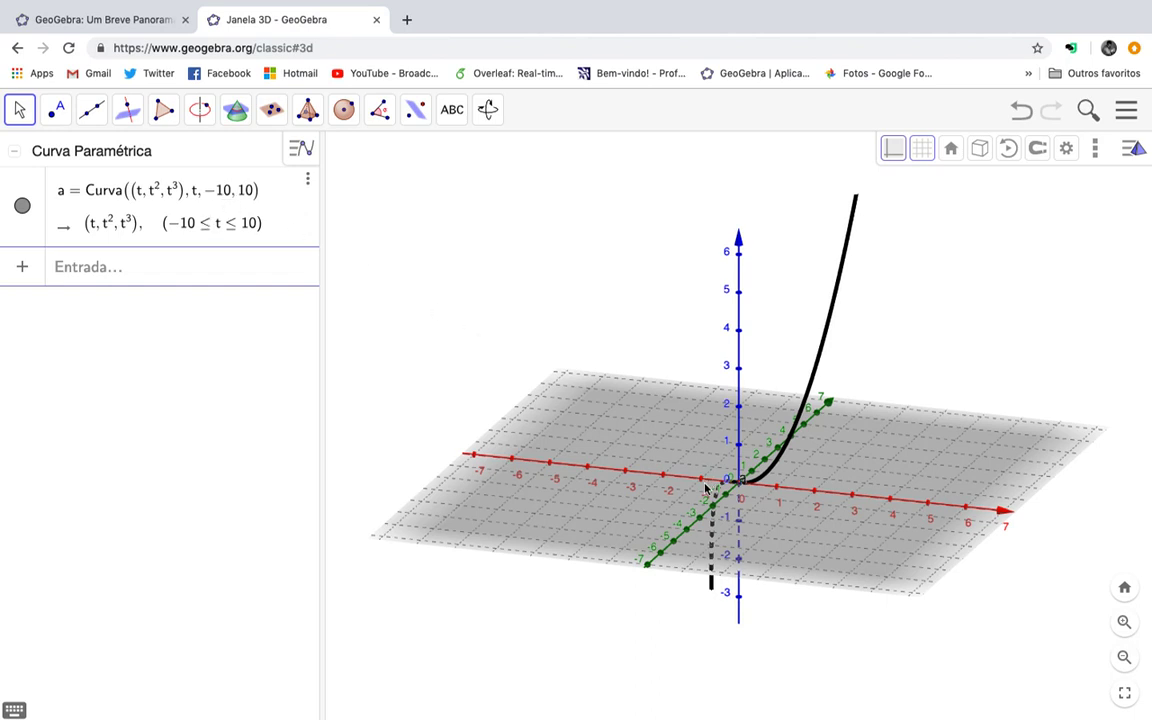
mouse_move(645, 502)
left_mouse_down()
mouse_move(761, 527)
mouse_move(728, 473)
mouse_move(640, 492)
mouse_move(622, 481)
mouse_move(719, 516)
mouse_move(648, 519)
left_mouse_up()
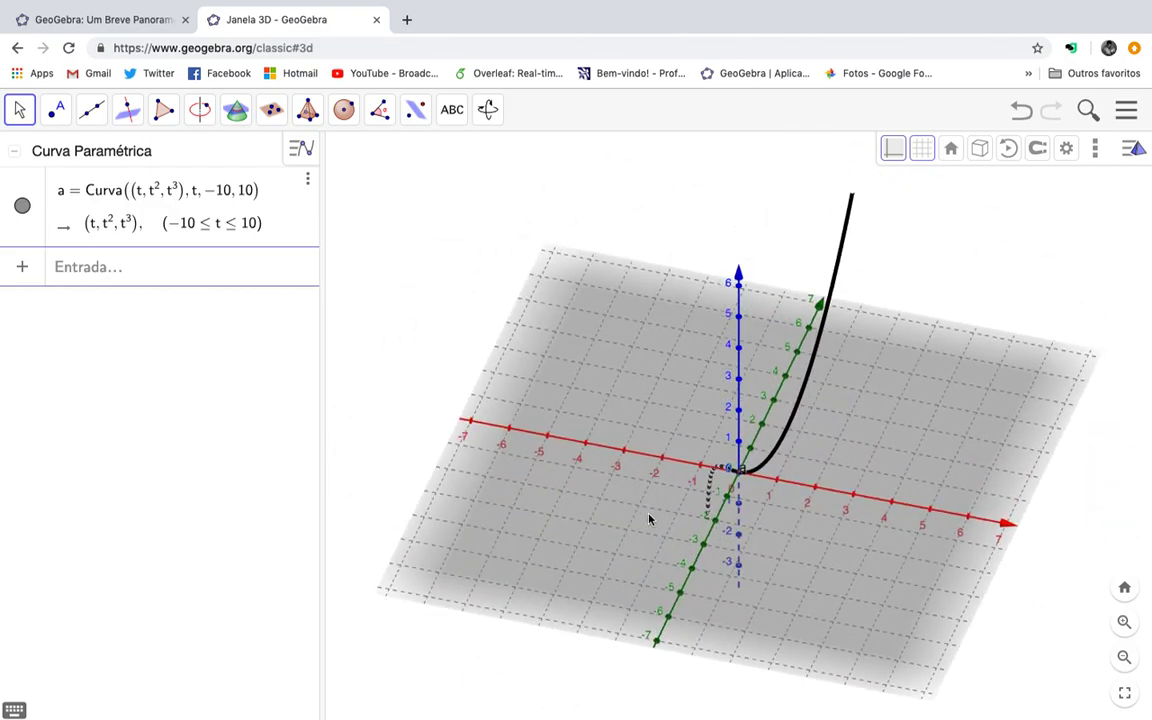
Place a point on the curve and slide it to about (1.08, 1.16, 1.24)
left_click(68, 112)
left_click(80, 158)
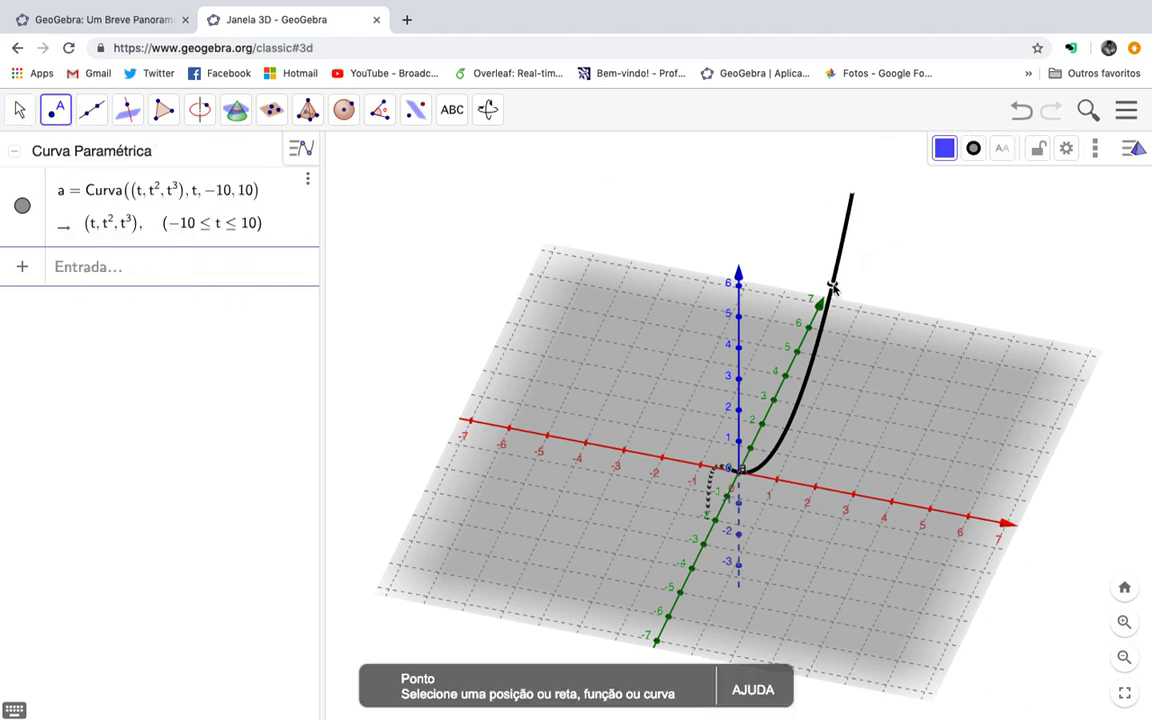
left_click(832, 287)
left_click(20, 110)
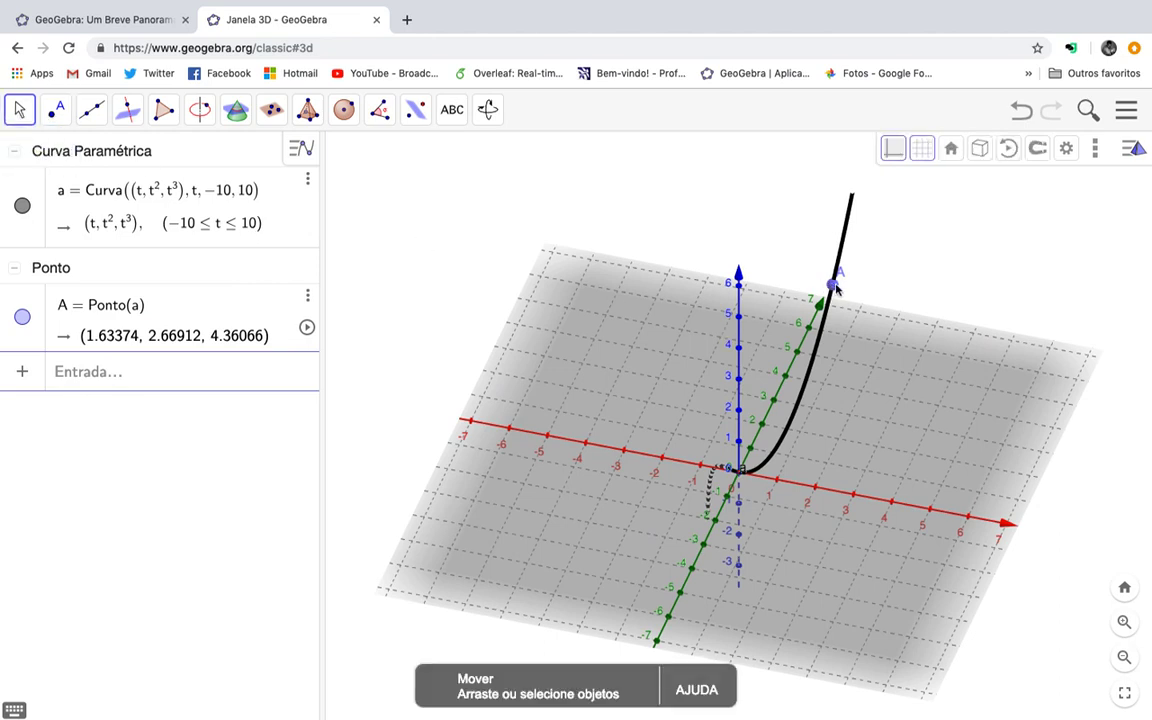
left_click_drag(836, 288, 835, 440)
left_click_drag(797, 537, 828, 532)
Compute the curve's curvature at the point with Curvatura(A, a) and move point A along the curve to the origin
left_click(185, 377)
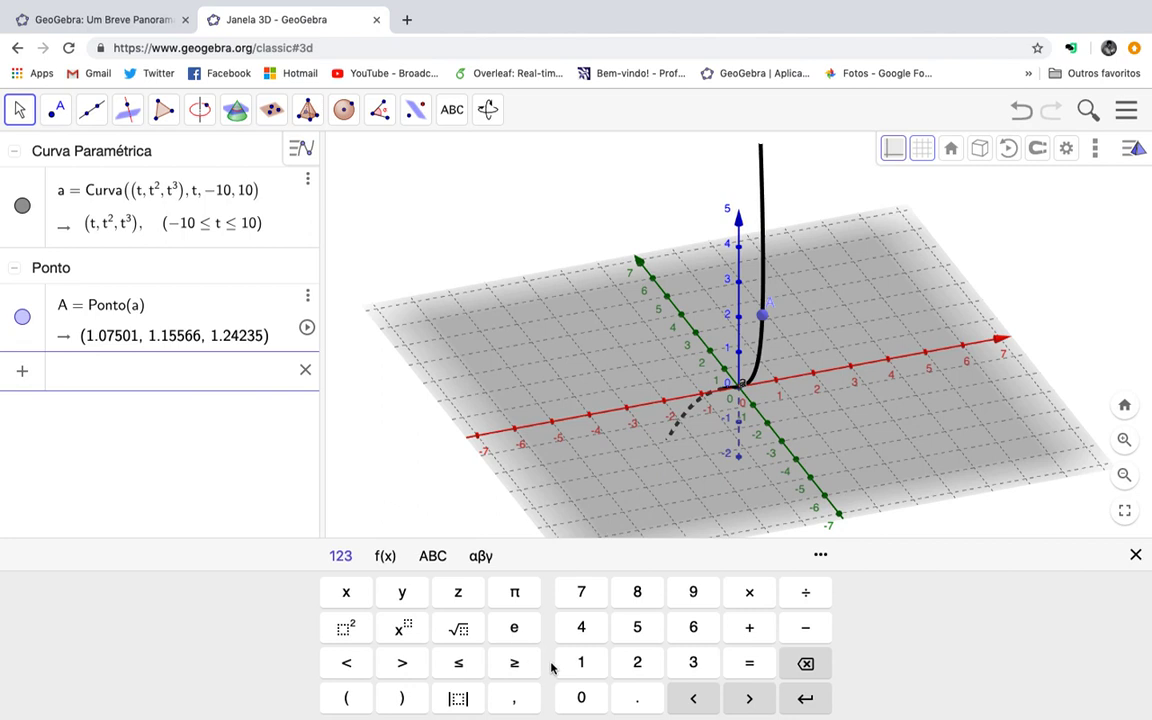
left_click(432, 556)
left_click(465, 662)
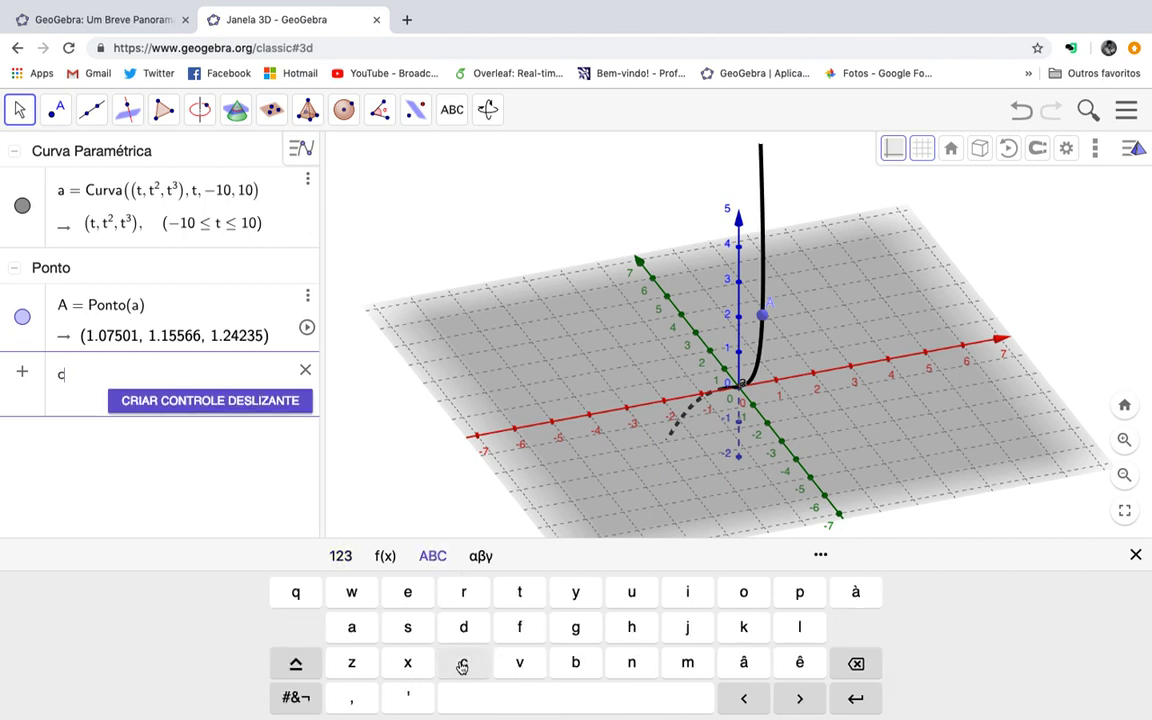
left_click(631, 593)
left_click(463, 594)
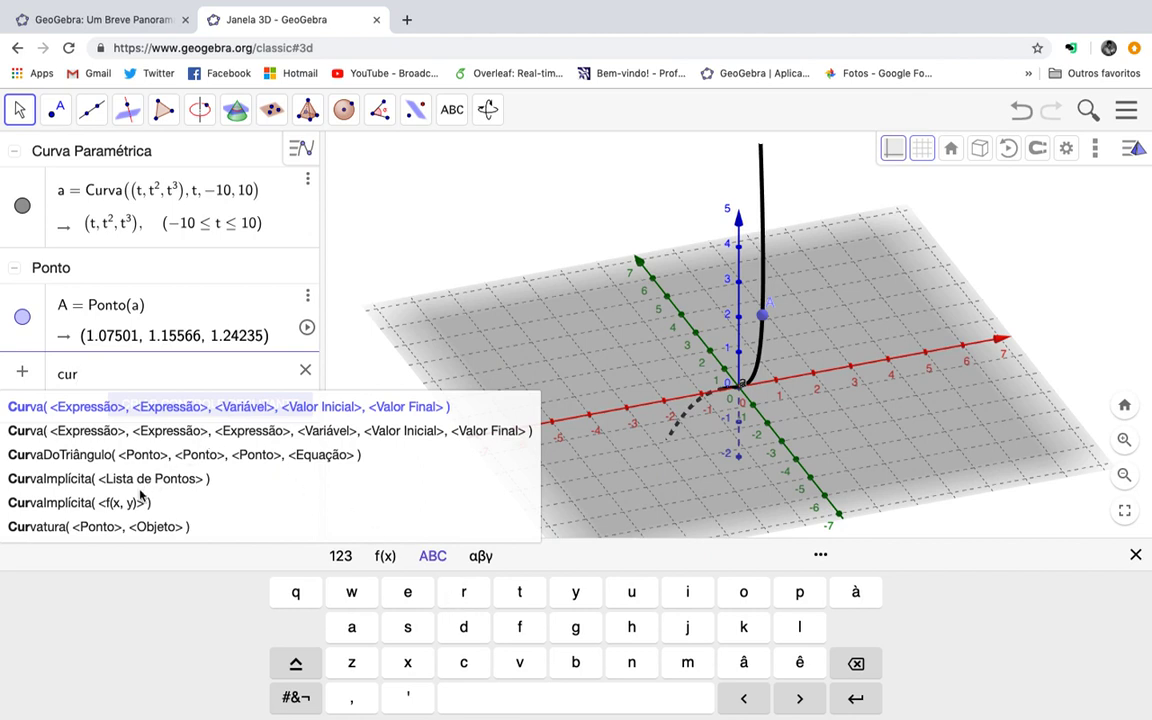
left_click(122, 526)
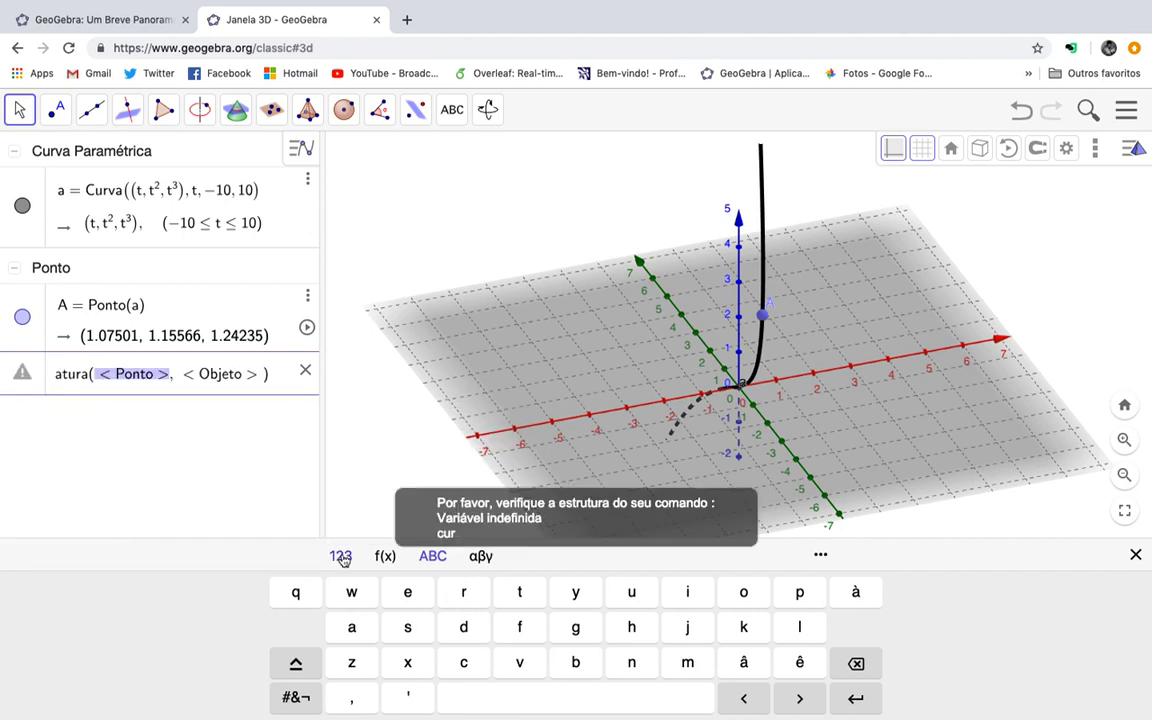
left_click(292, 663)
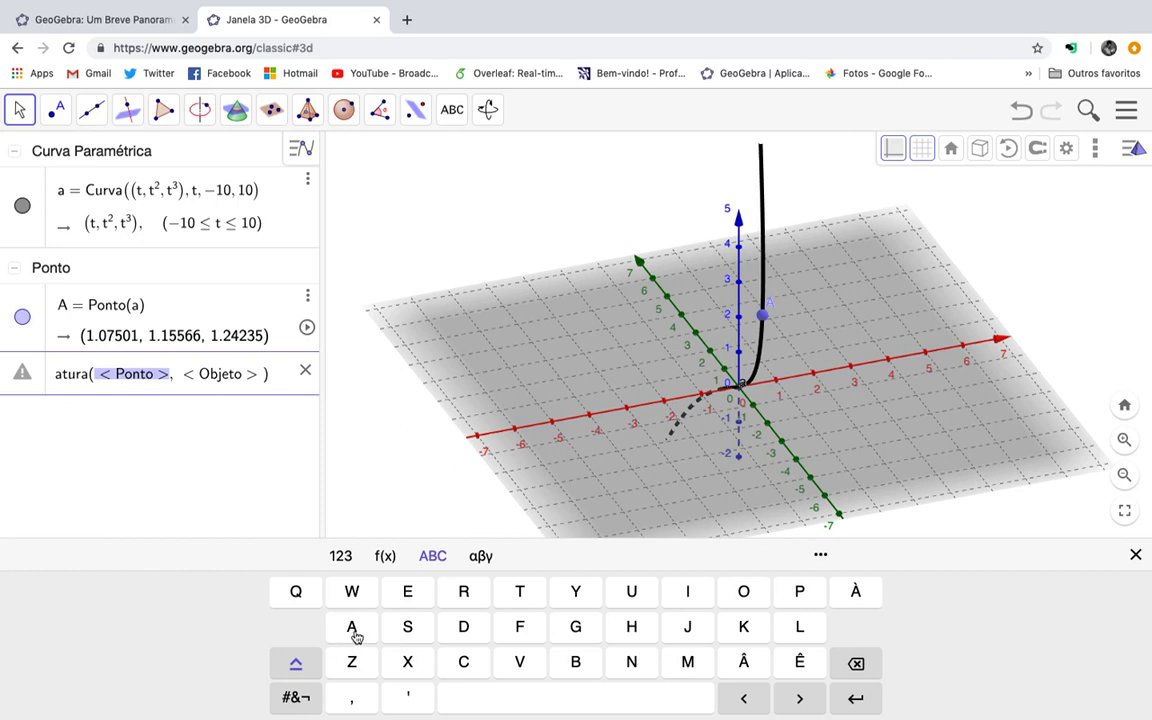
left_click(354, 634)
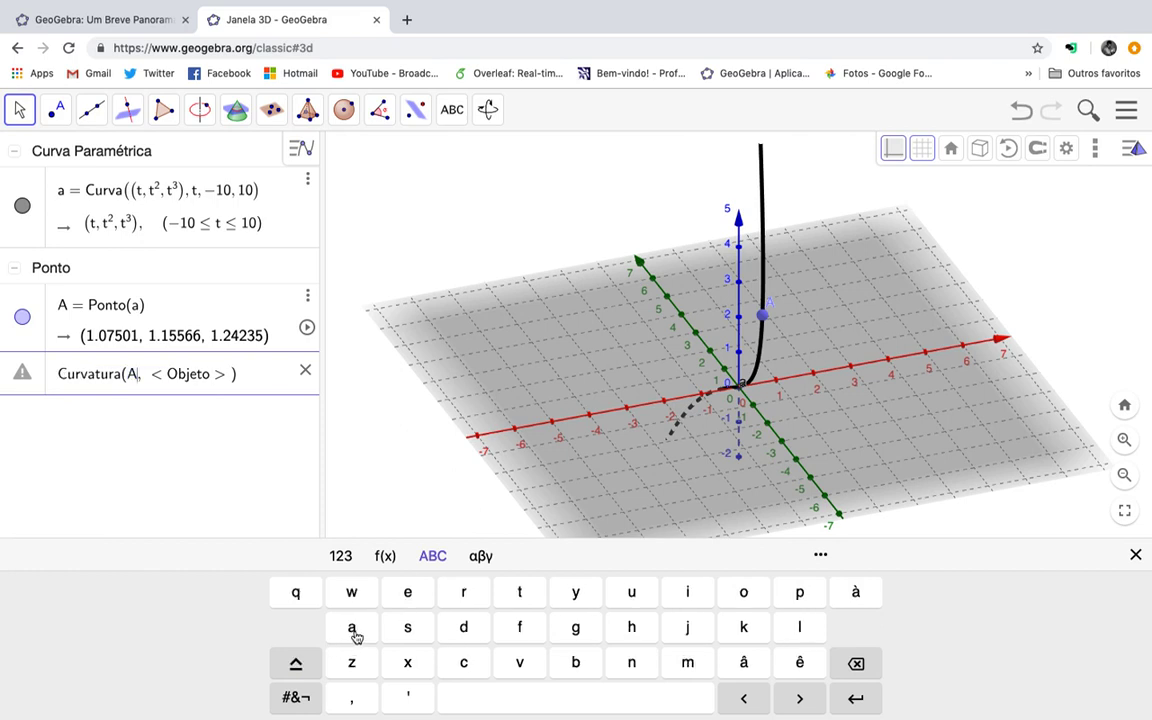
left_click(797, 701)
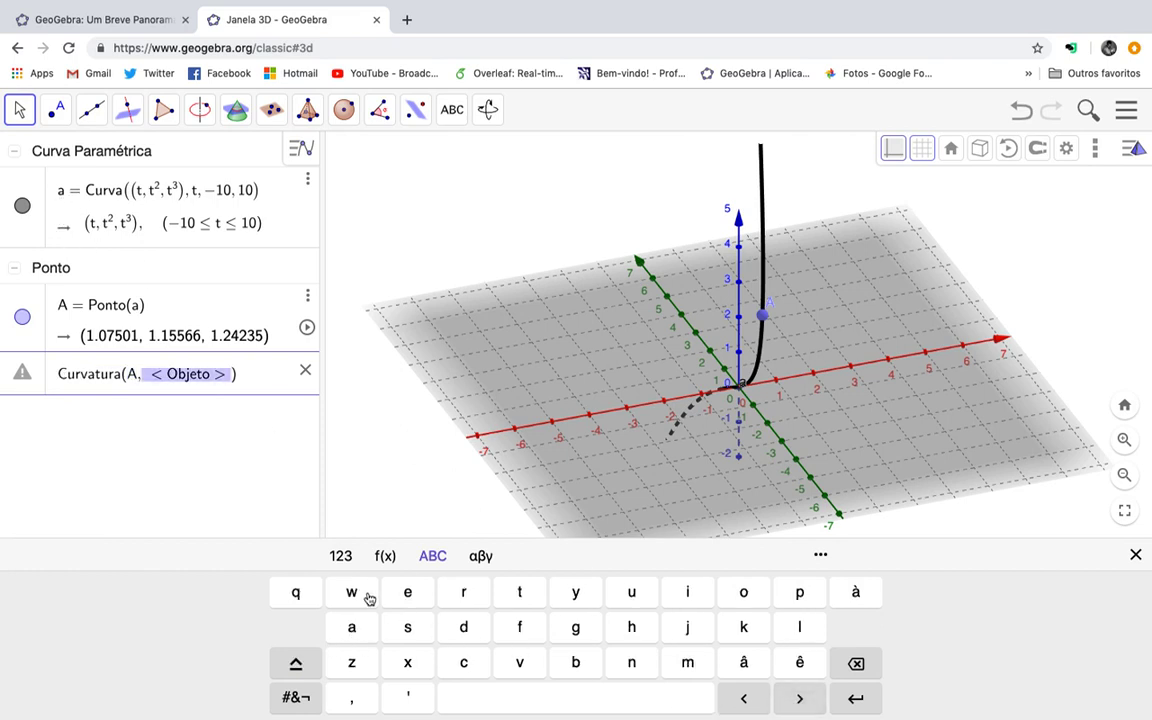
left_click(353, 630)
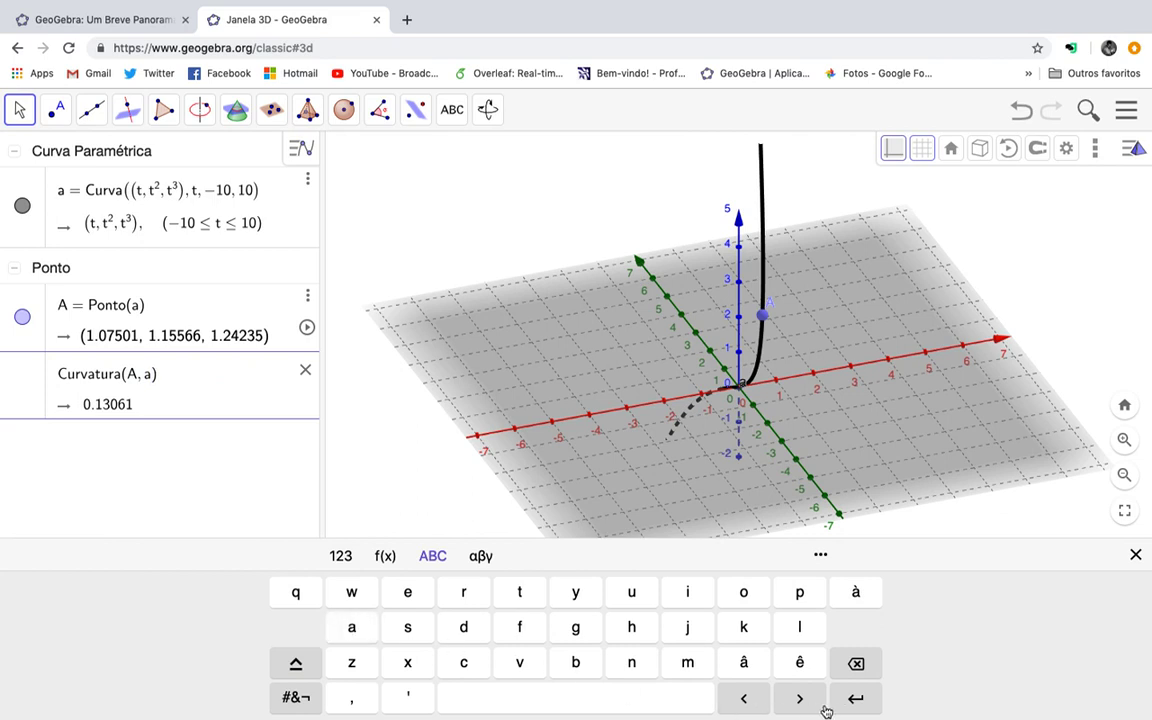
left_click(856, 700)
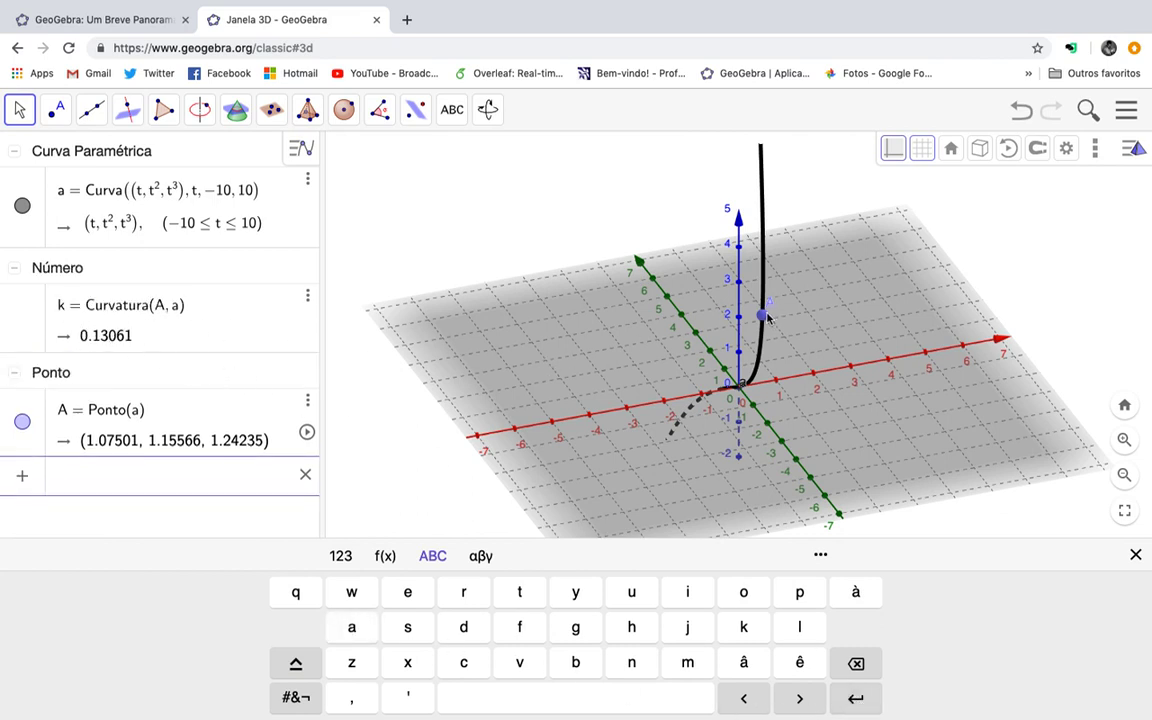
left_click_drag(762, 318, 635, 514)
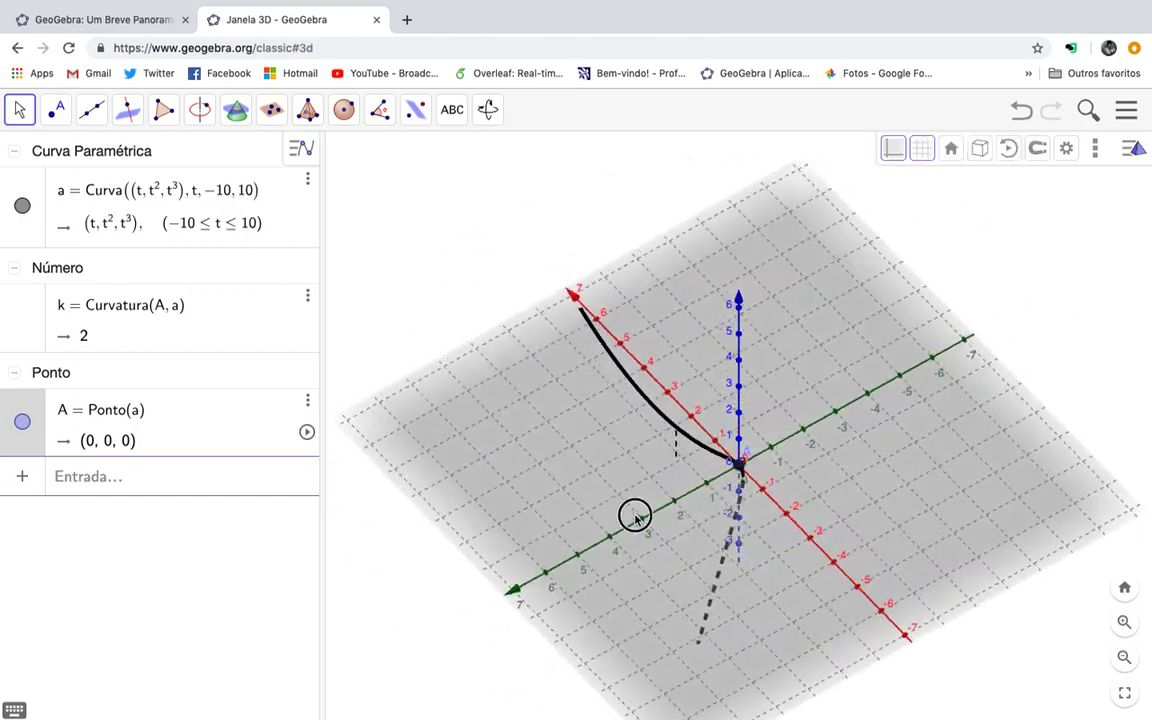
Insert the Comprimento command variant that takes a curve, an initial t value and a final t value
left_click(232, 491)
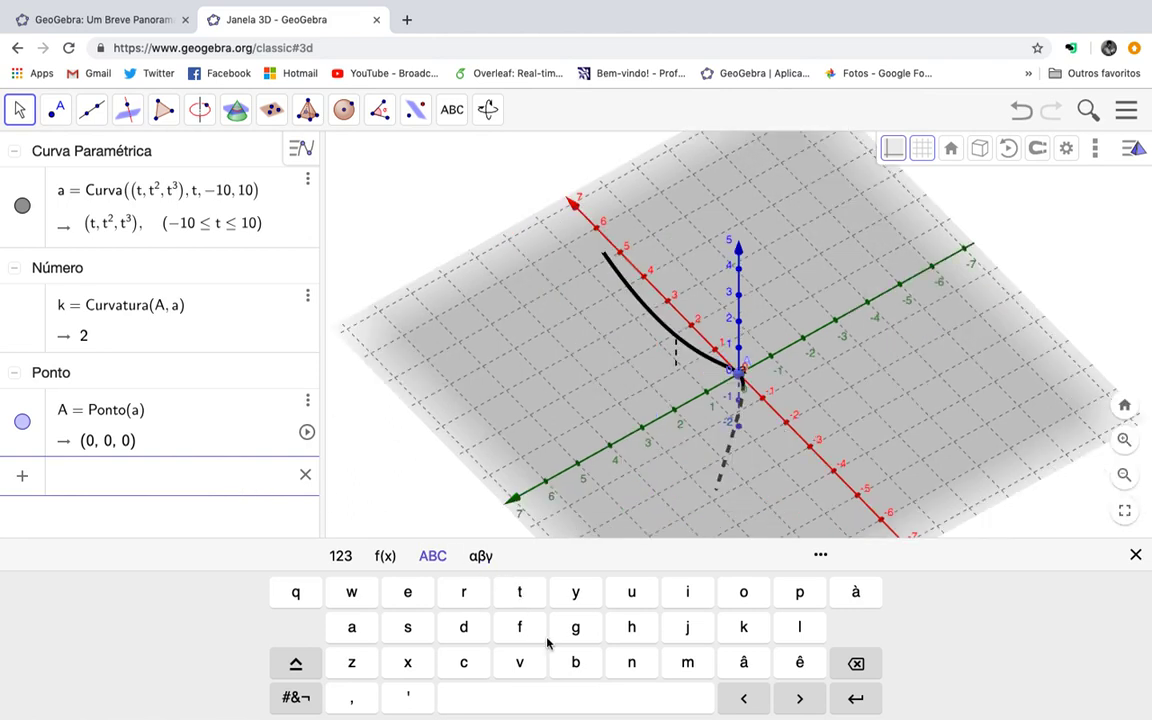
left_click(463, 663)
left_click(745, 594)
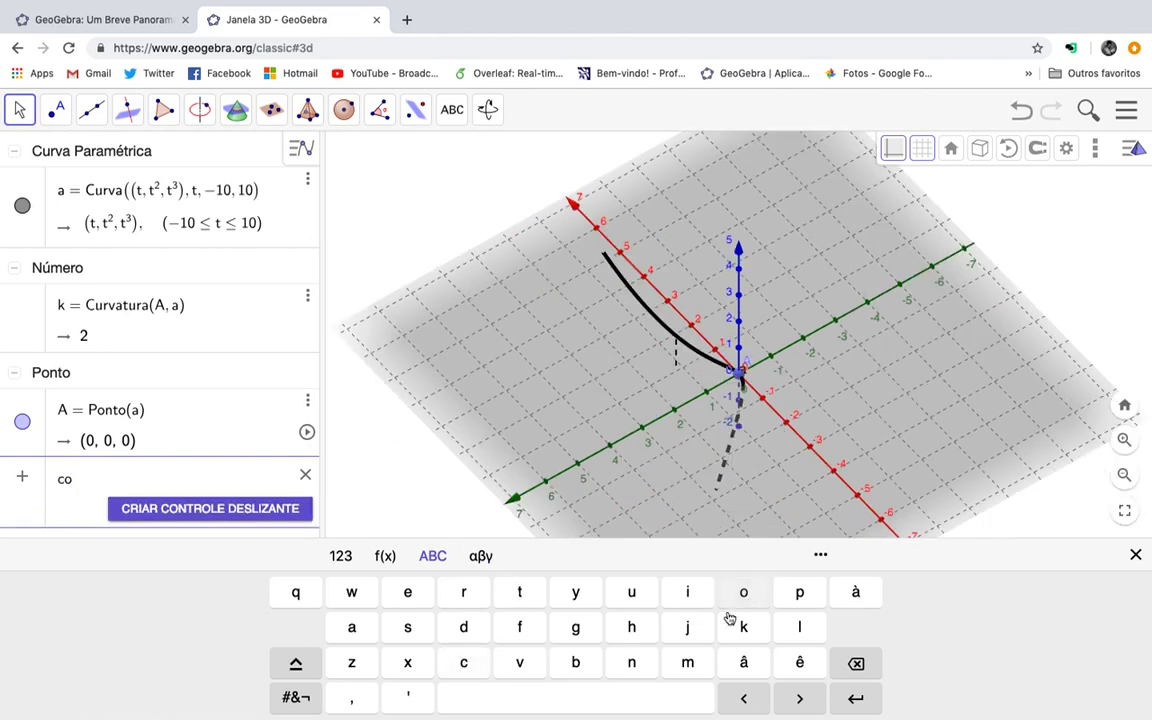
left_click(690, 662)
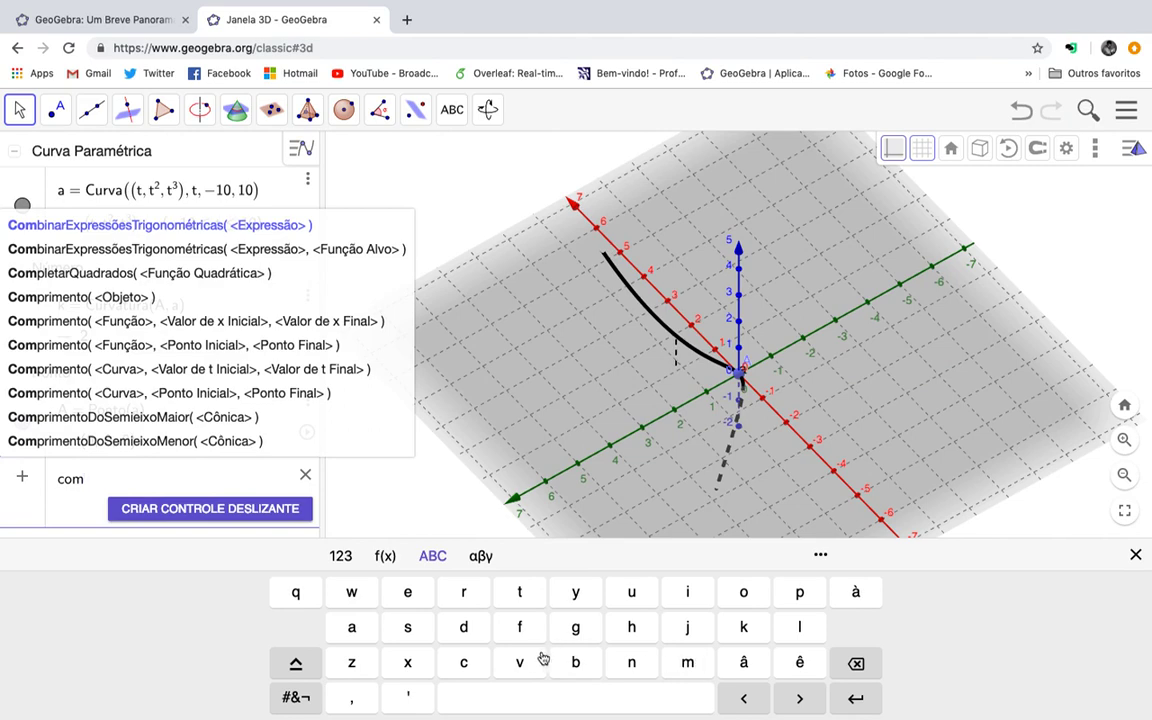
left_click(688, 663)
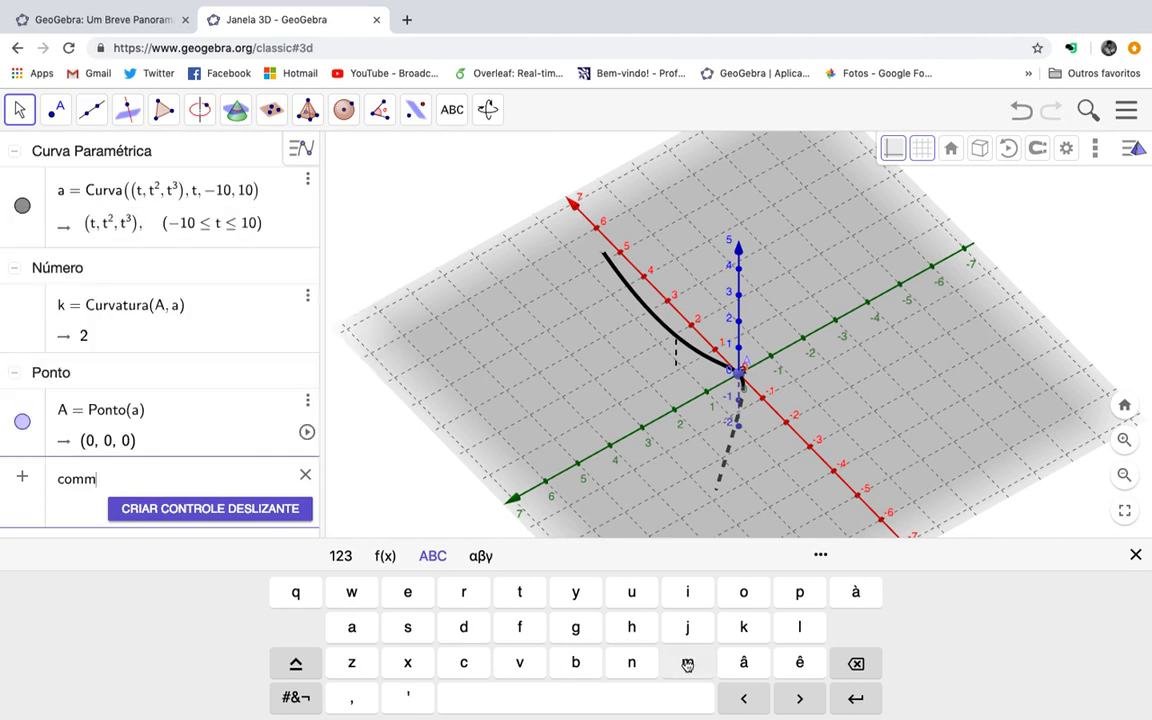
left_click(856, 663)
left_click(807, 606)
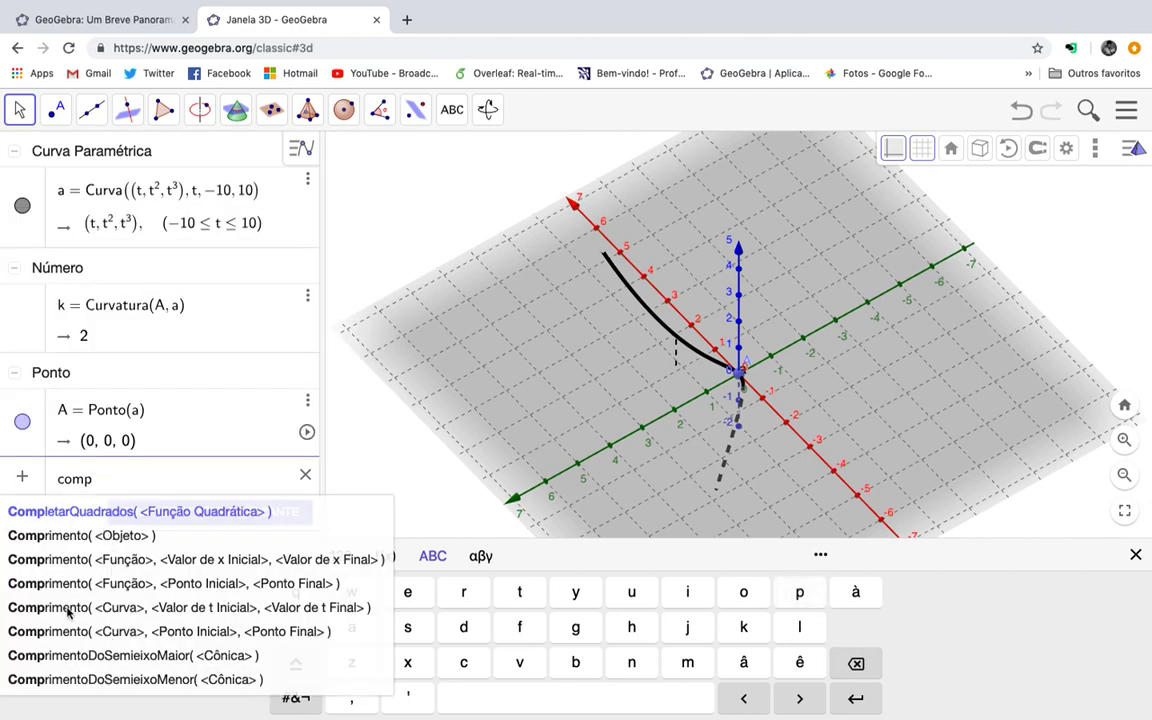
left_click(194, 608)
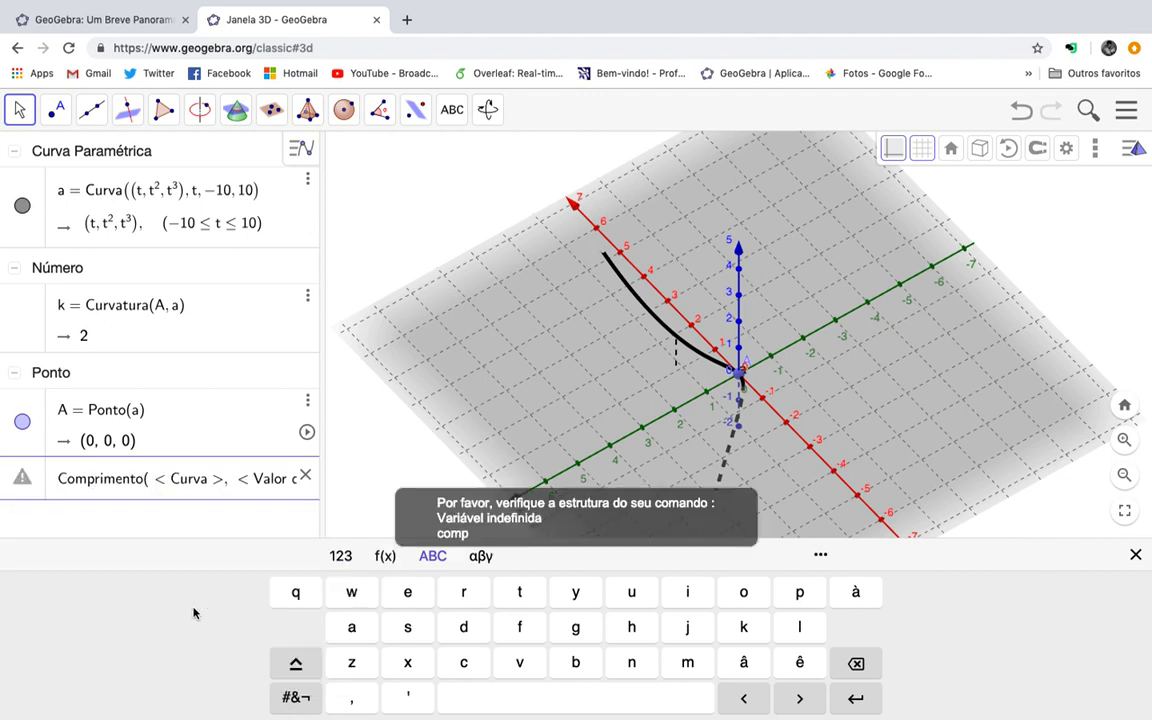
Compute the arc length of curve a from t = 0 to t = 1 with Comprimento(a, 0, 1)
left_click(352, 628)
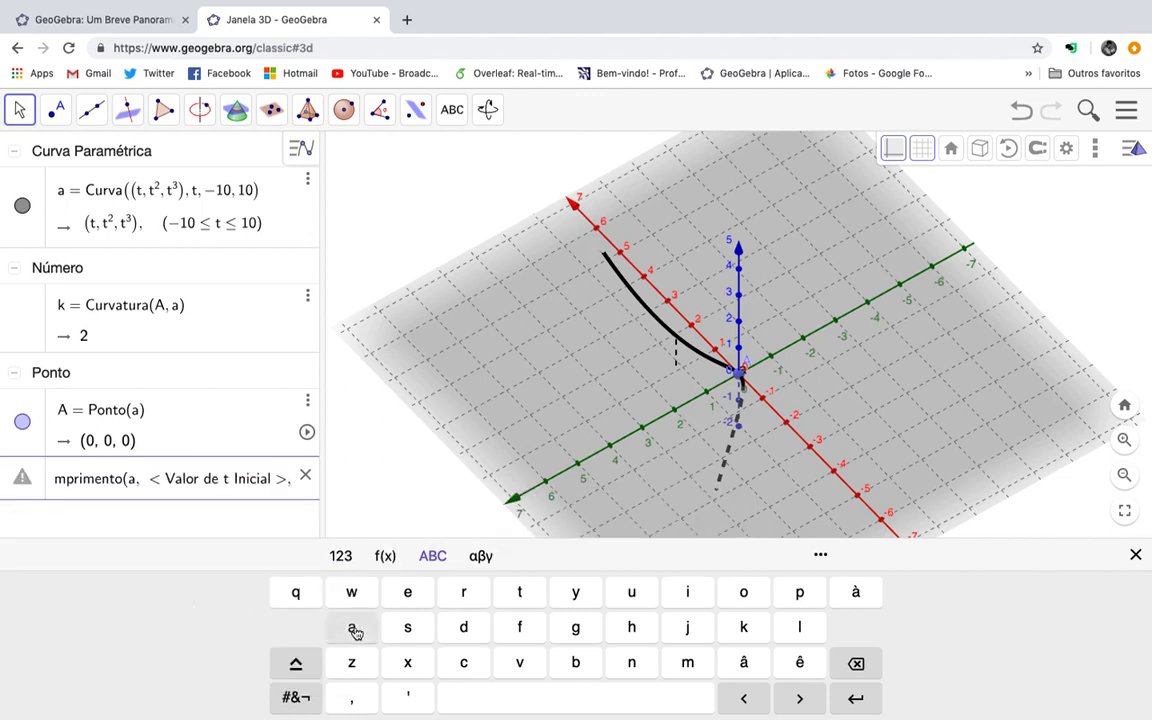
left_click(800, 700)
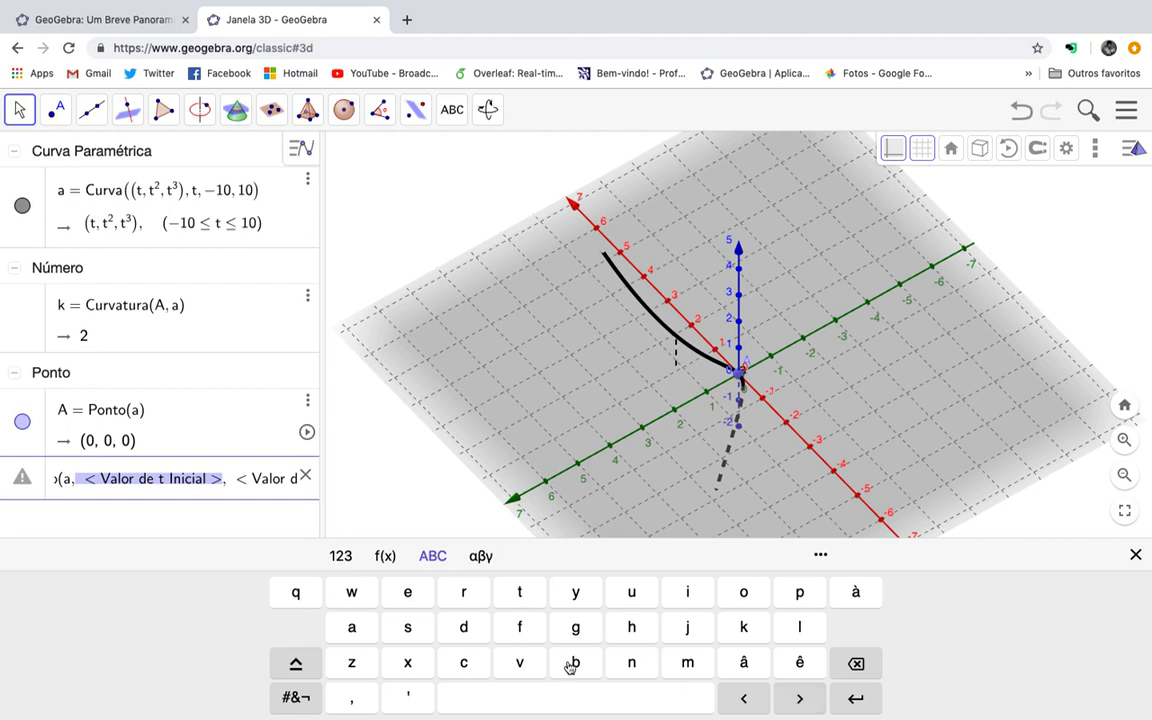
left_click(340, 555)
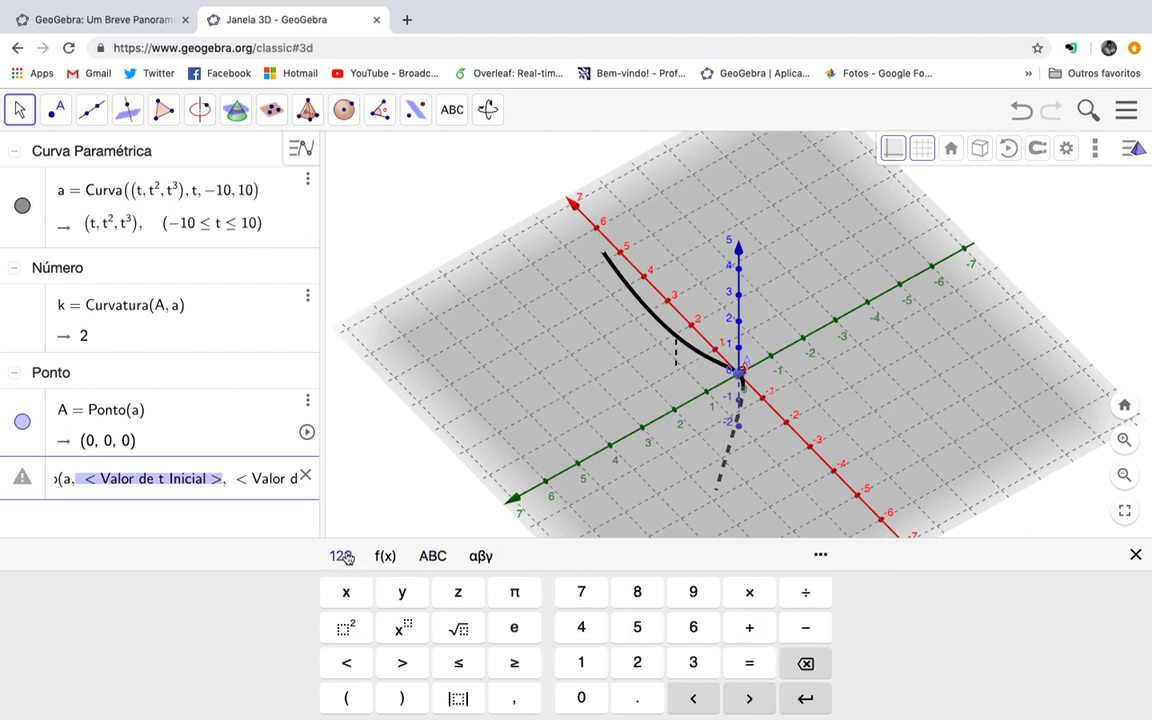
left_click(582, 698)
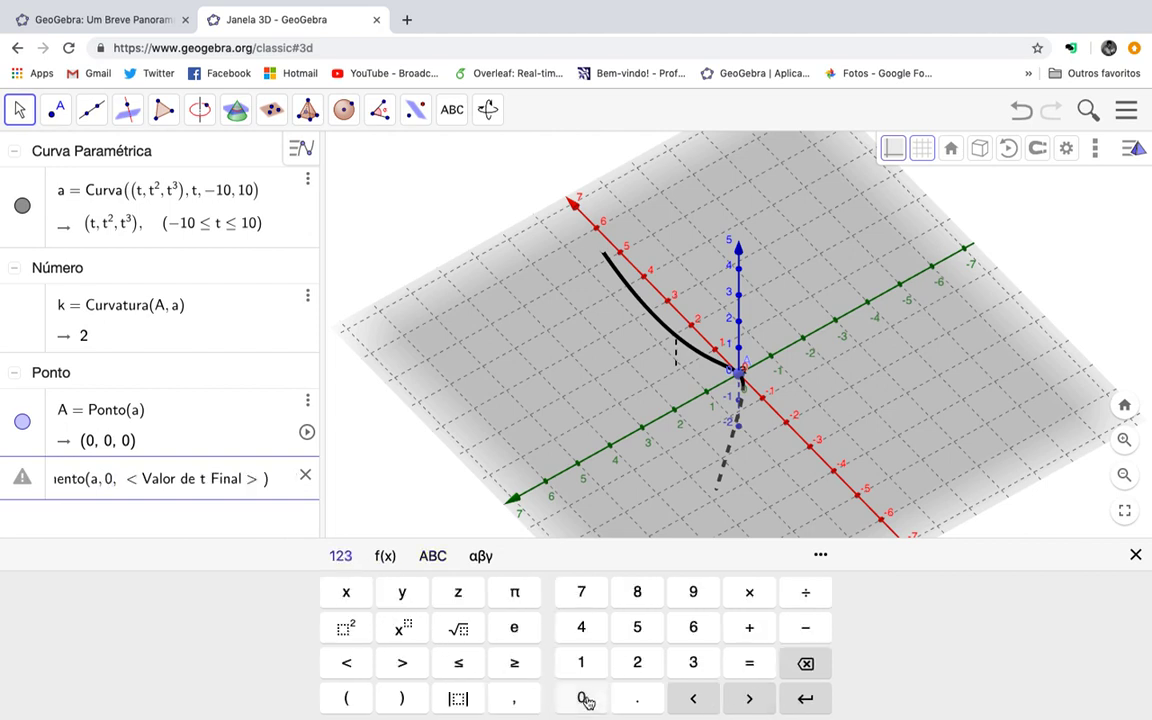
left_click(752, 700)
left_click(581, 663)
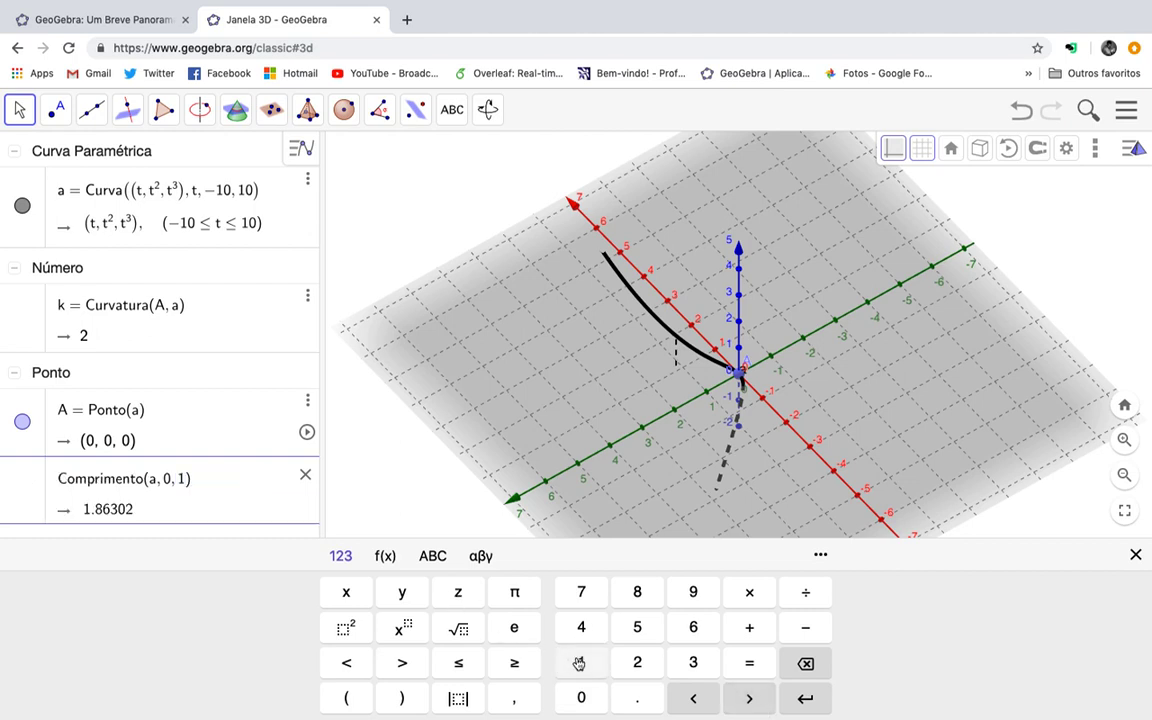
left_click(806, 699)
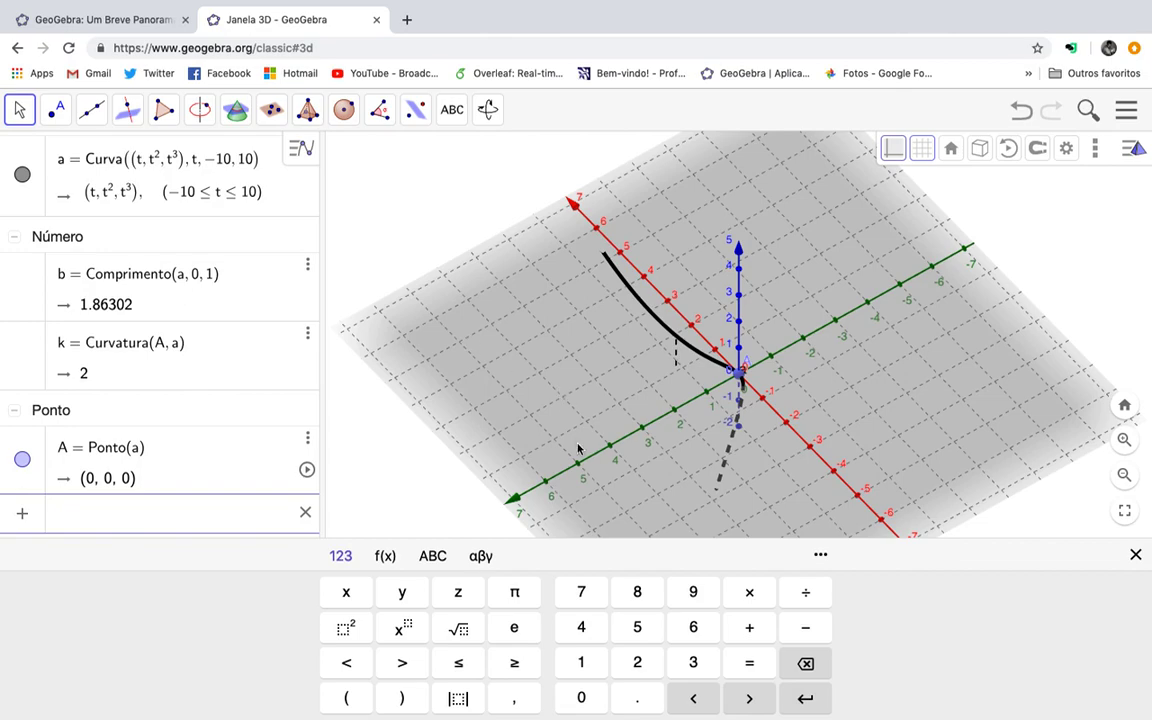
Slide point A along the curve to about (1.16, 1.34, 1.55) and view the curve from several angles
mouse_move(566, 386)
left_mouse_down()
mouse_move(586, 401)
mouse_move(534, 410)
mouse_move(602, 435)
mouse_move(607, 499)
mouse_move(583, 377)
left_mouse_up()
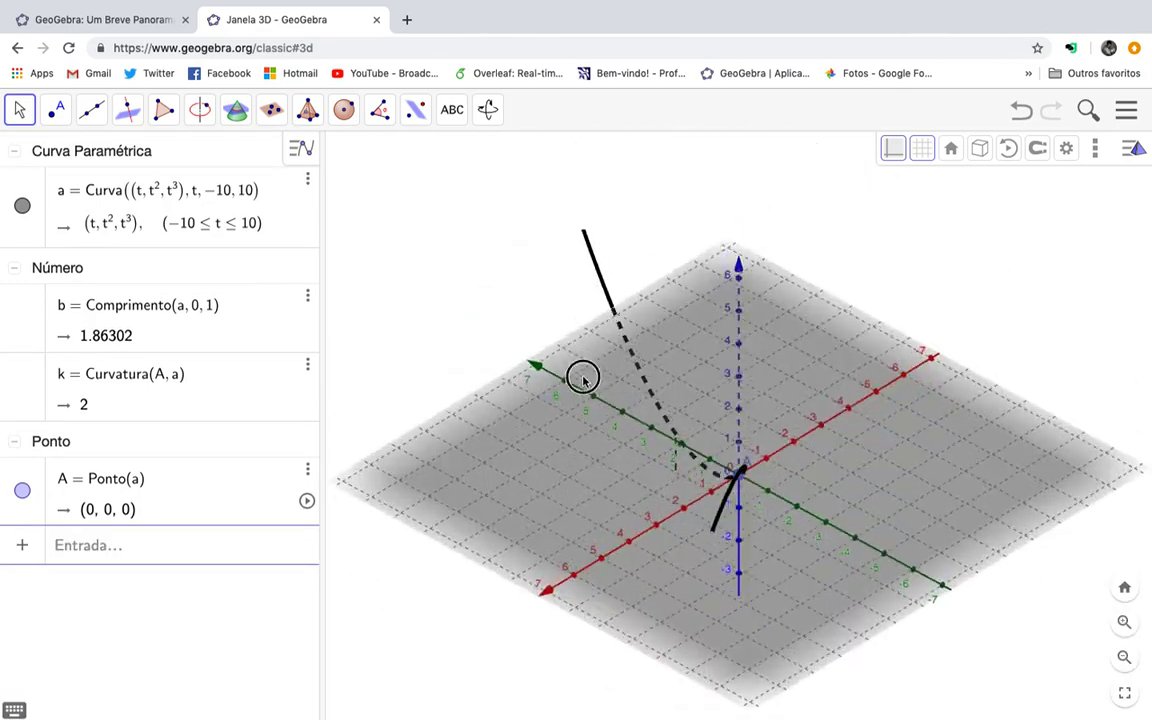
mouse_move(755, 535)
left_mouse_down()
mouse_move(717, 542)
mouse_move(798, 544)
mouse_move(774, 553)
mouse_move(773, 537)
left_mouse_up()
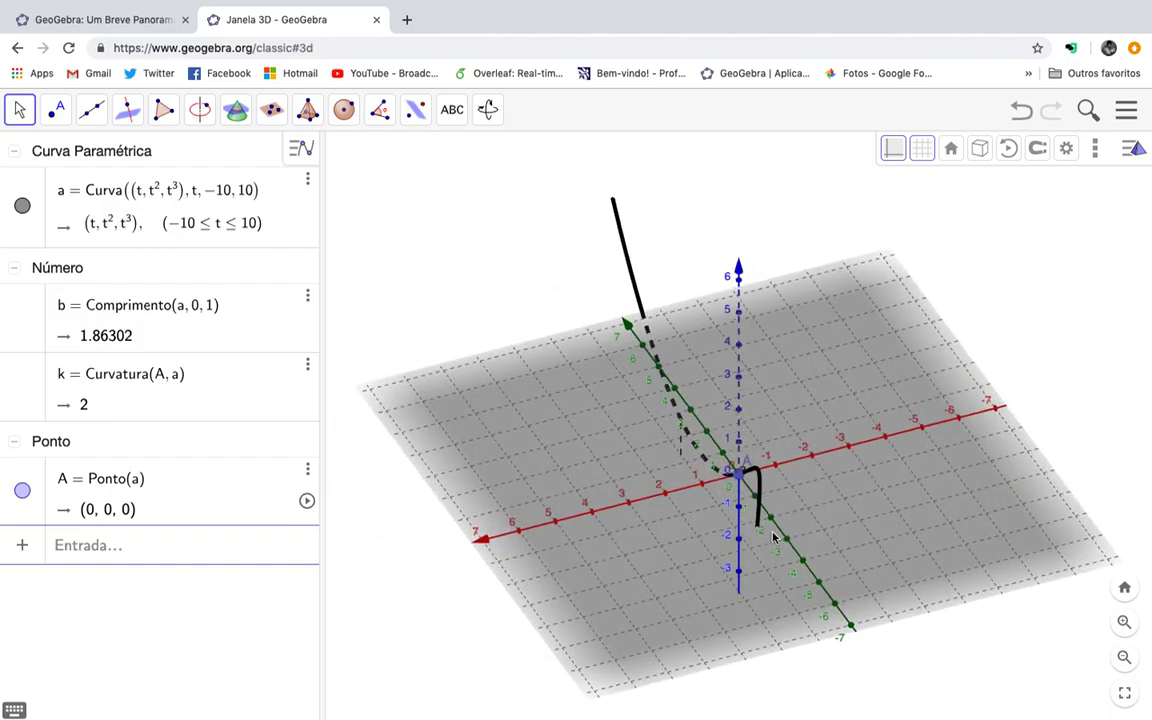
left_click_drag(745, 477, 672, 395)
left_click_drag(617, 478, 696, 494)
left_click_drag(723, 551, 700, 551)
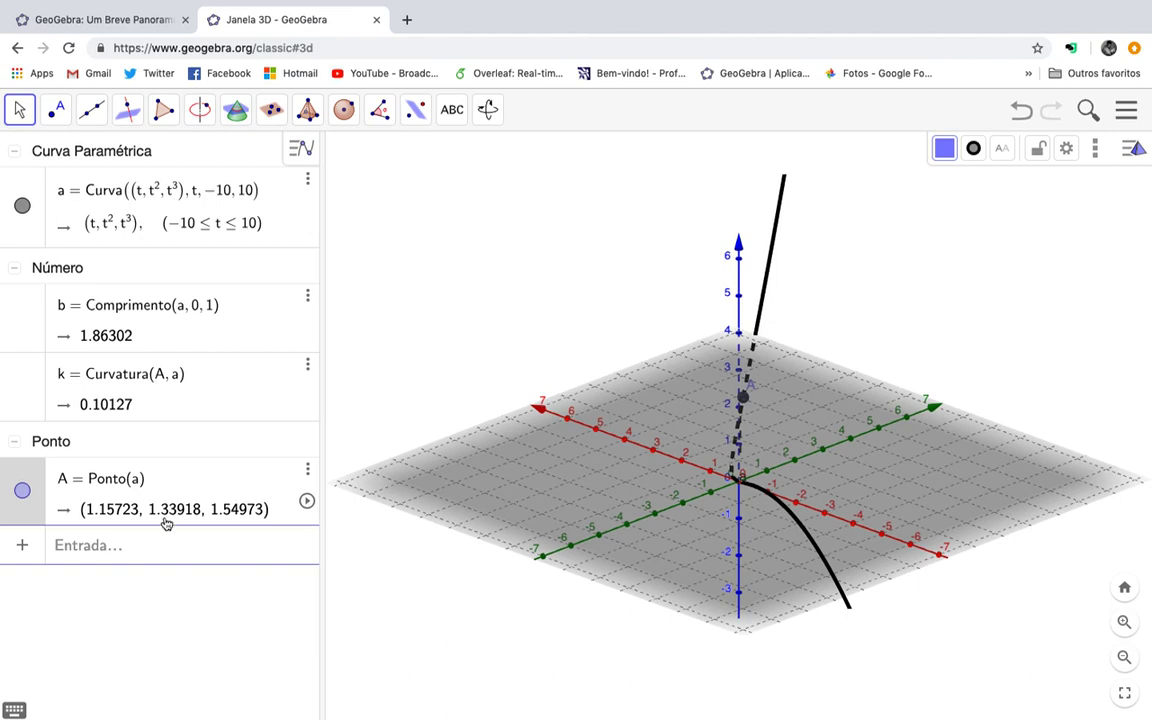
Plot the derivative curve a' and inspect it together with the original curve from different angles
left_click(185, 546)
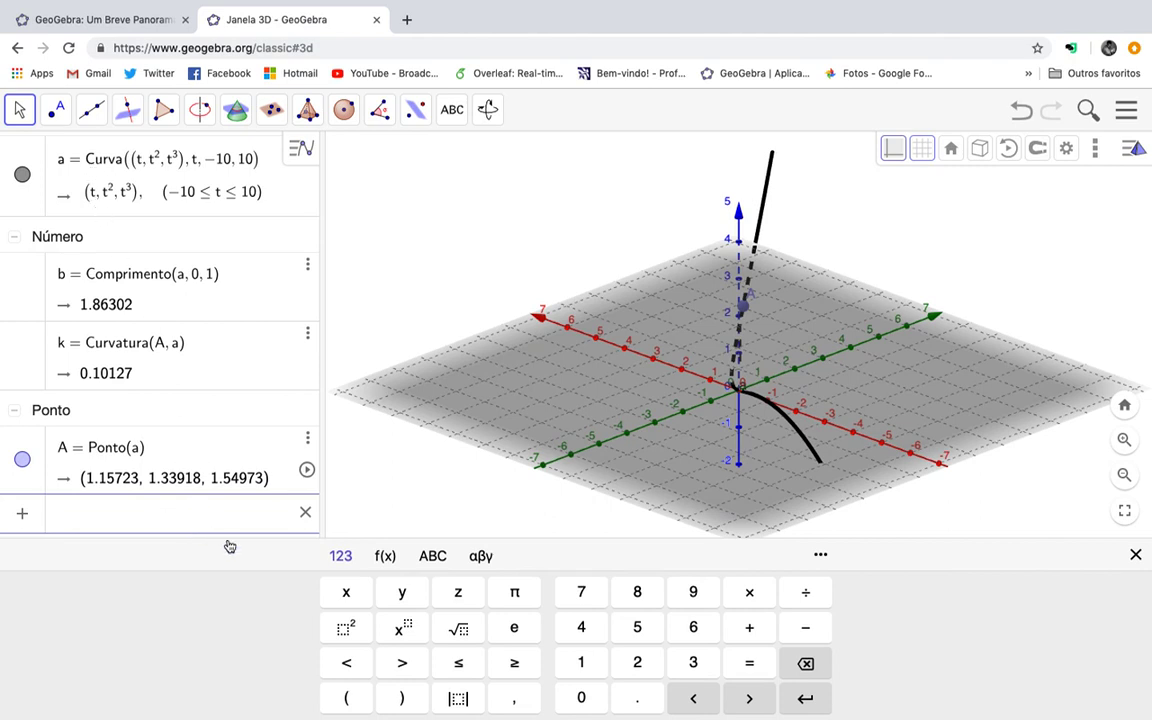
left_click(432, 555)
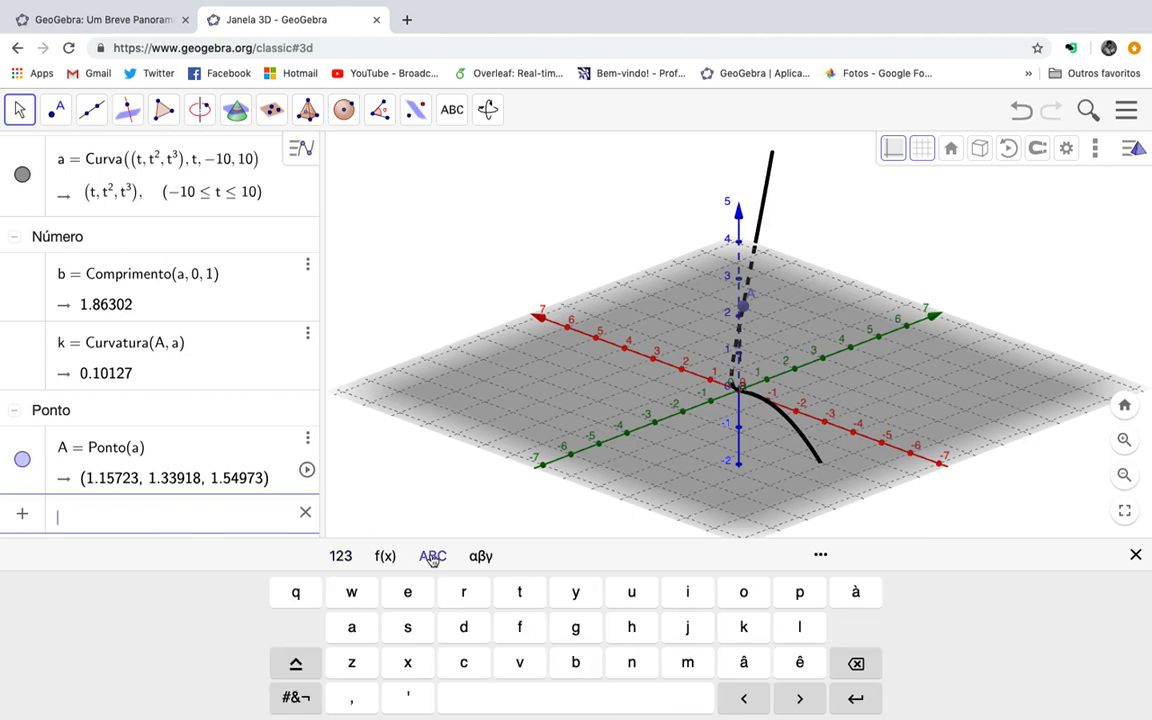
left_click(351, 627)
left_click(410, 698)
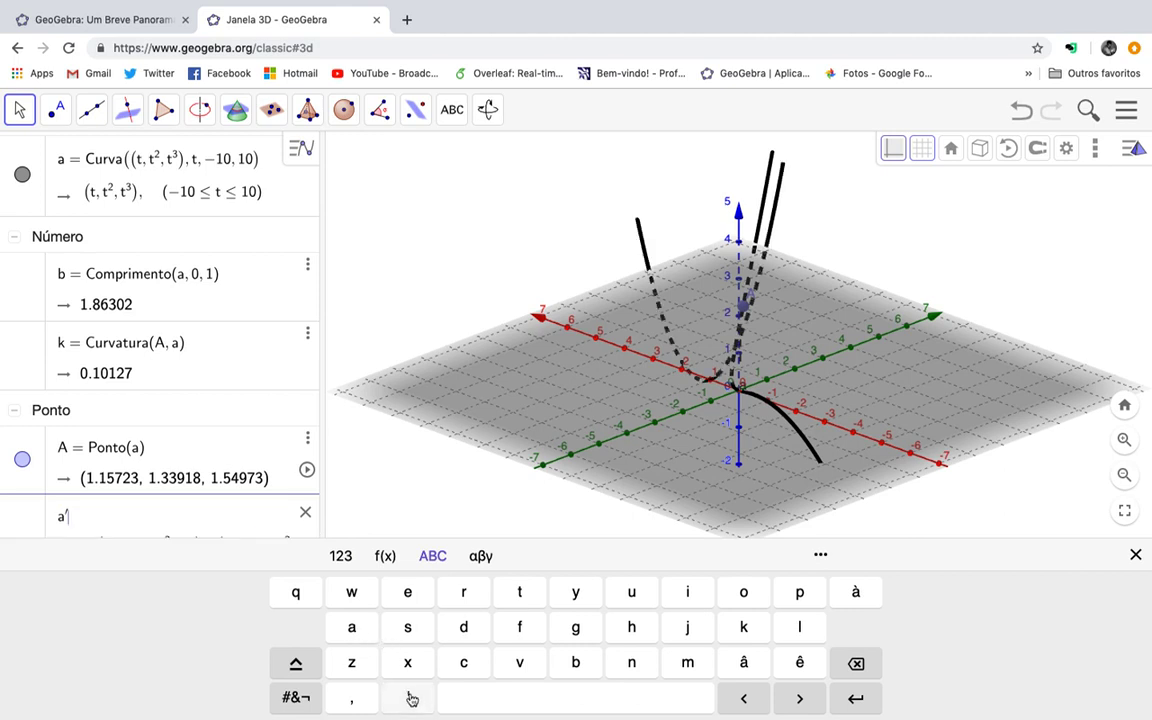
left_click(856, 700)
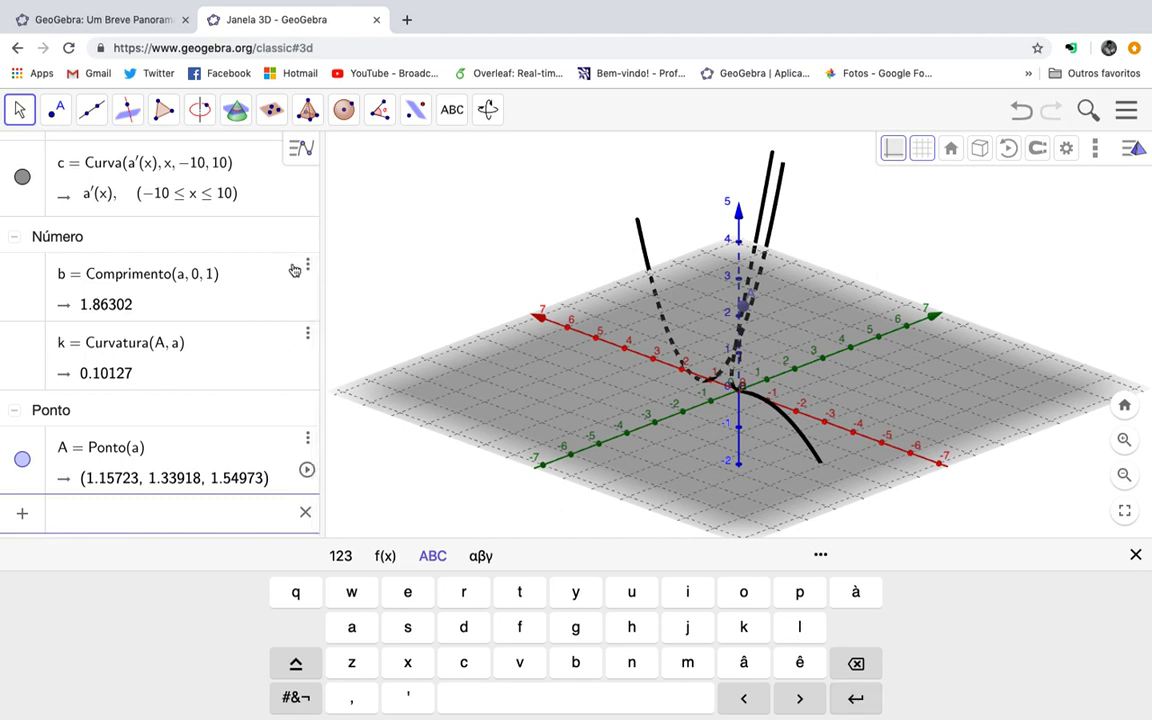
scroll(245, 304, "up", 5)
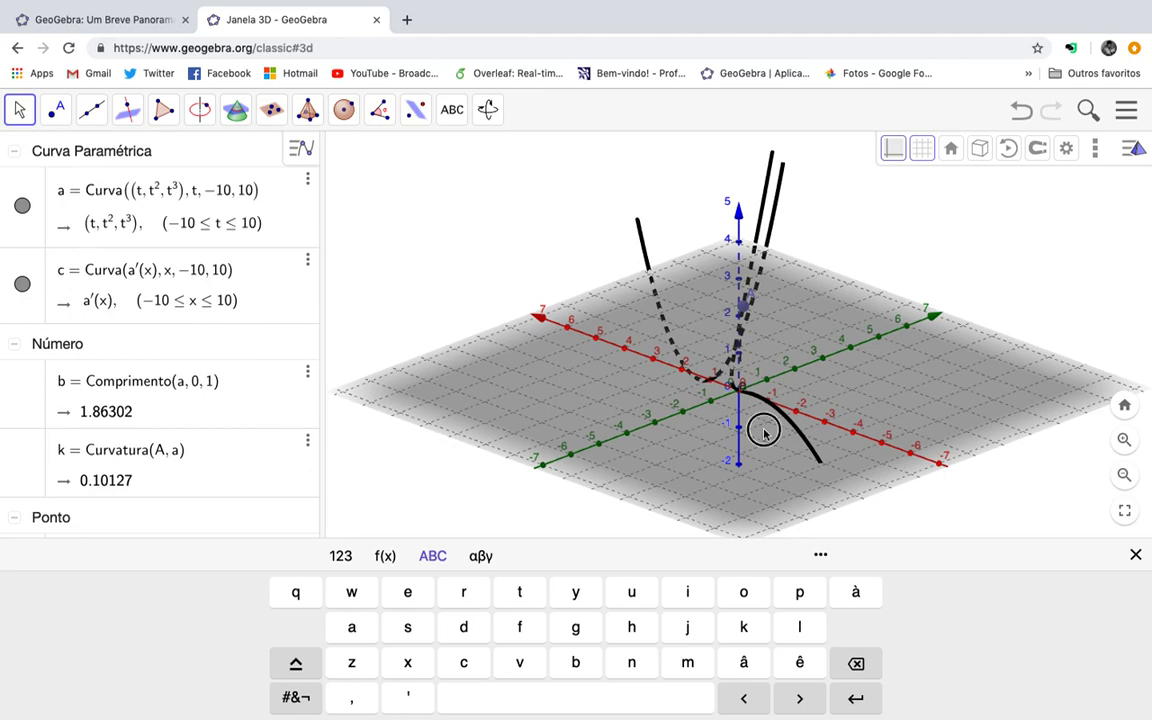
left_click_drag(761, 427, 702, 466)
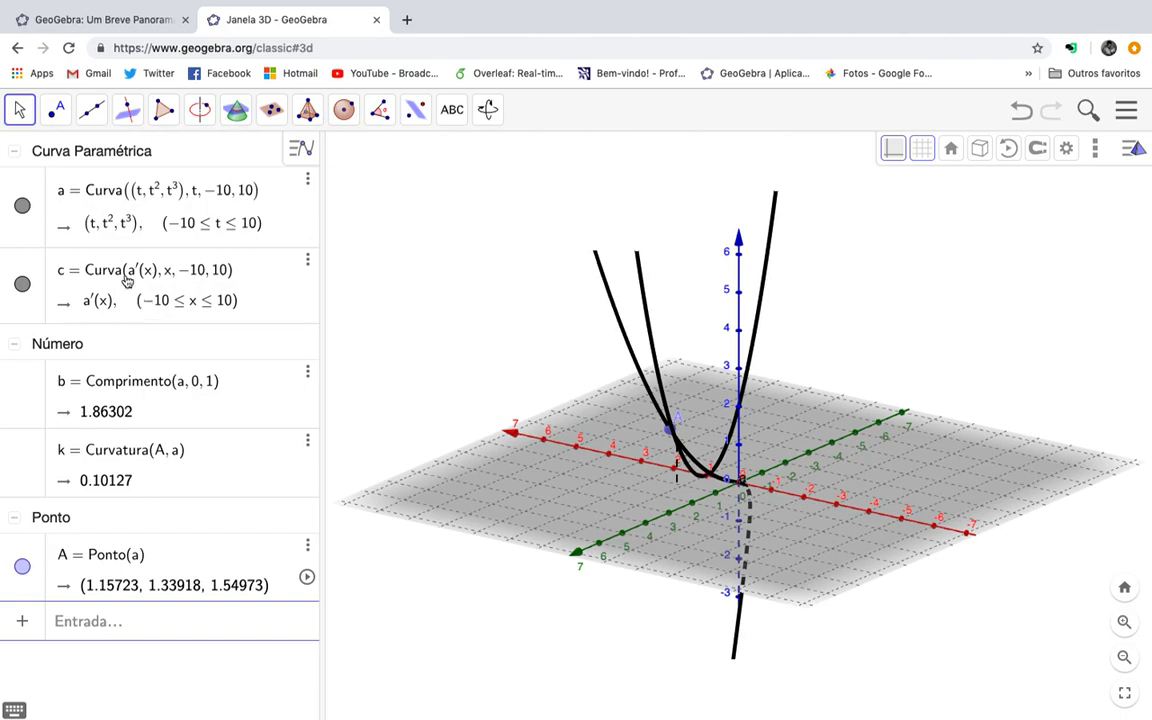
left_click_drag(570, 516, 512, 507)
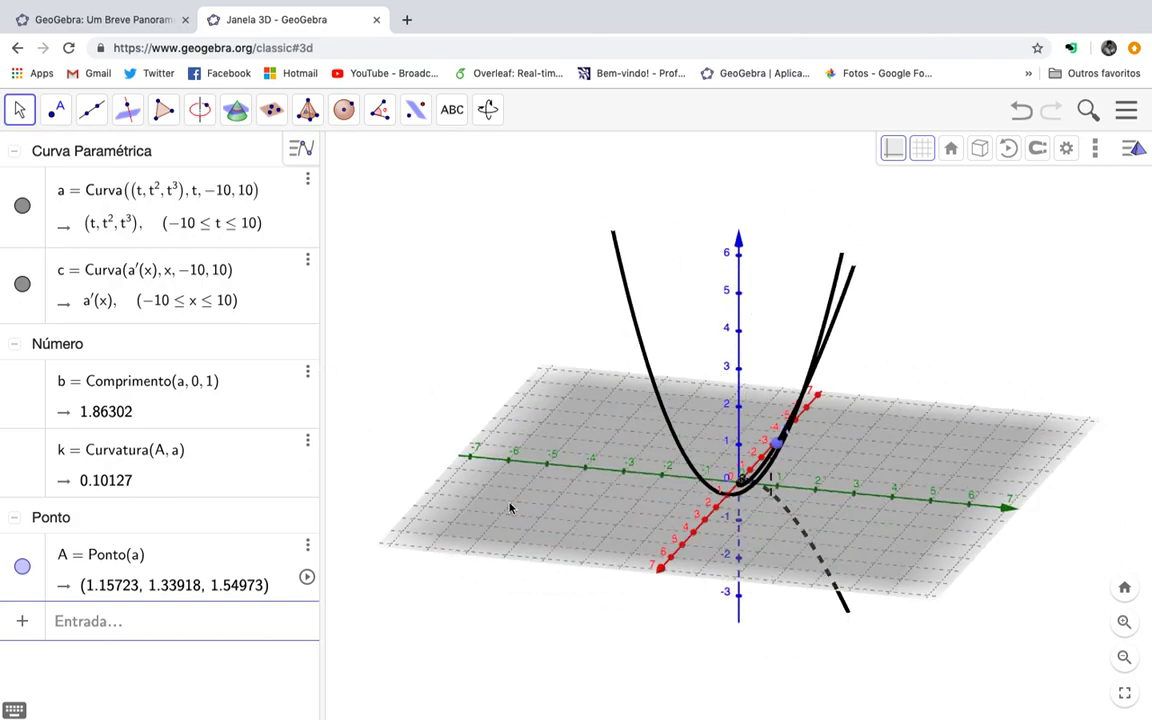
Widen the algebra list and start a new parametric curve with cos(t) as its first component
left_click_drag(319, 427, 522, 430)
left_click(255, 621)
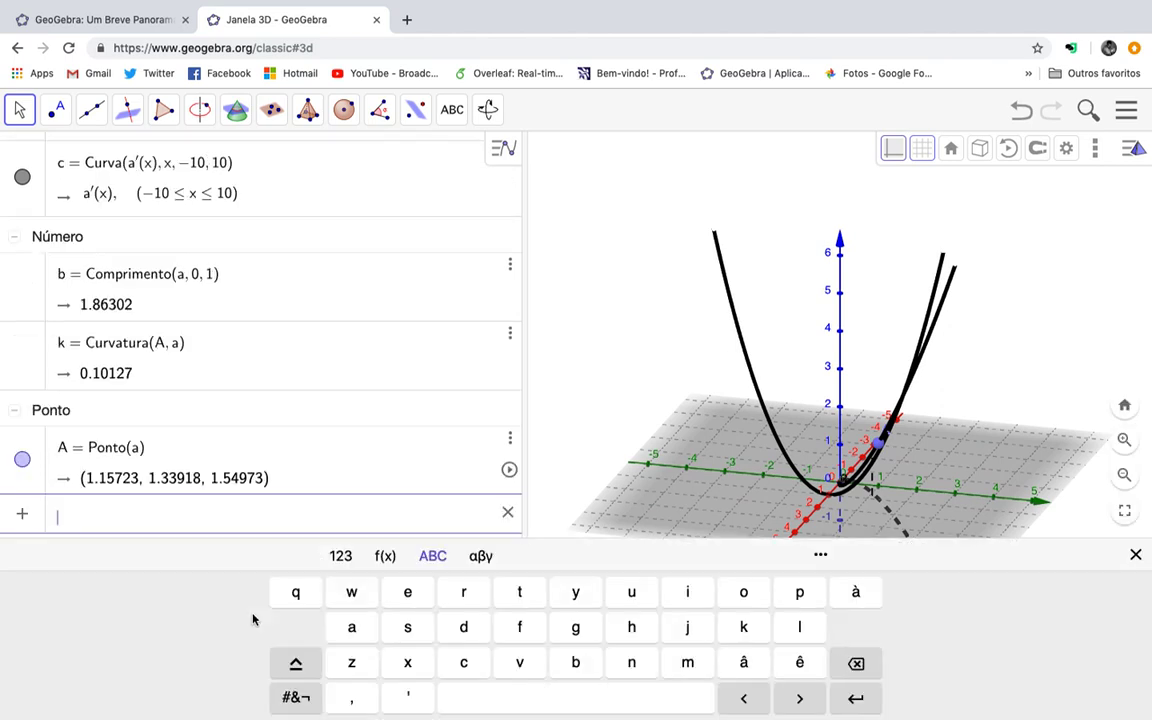
left_click(340, 558)
left_click(348, 698)
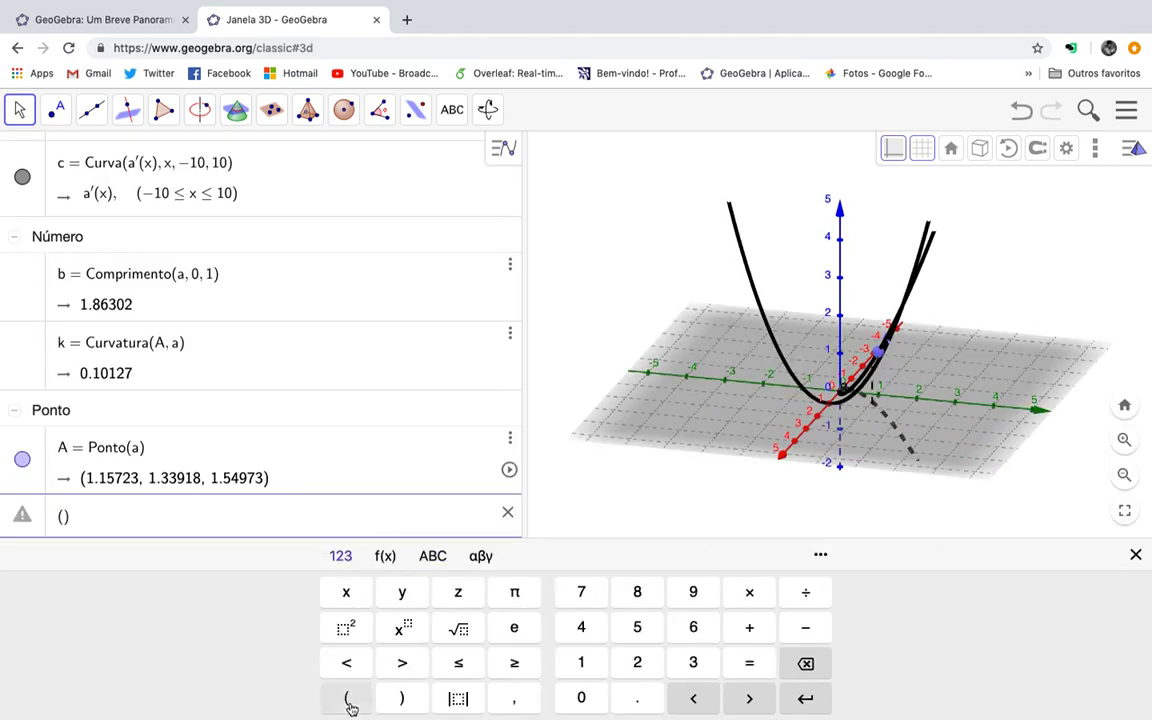
left_click(385, 558)
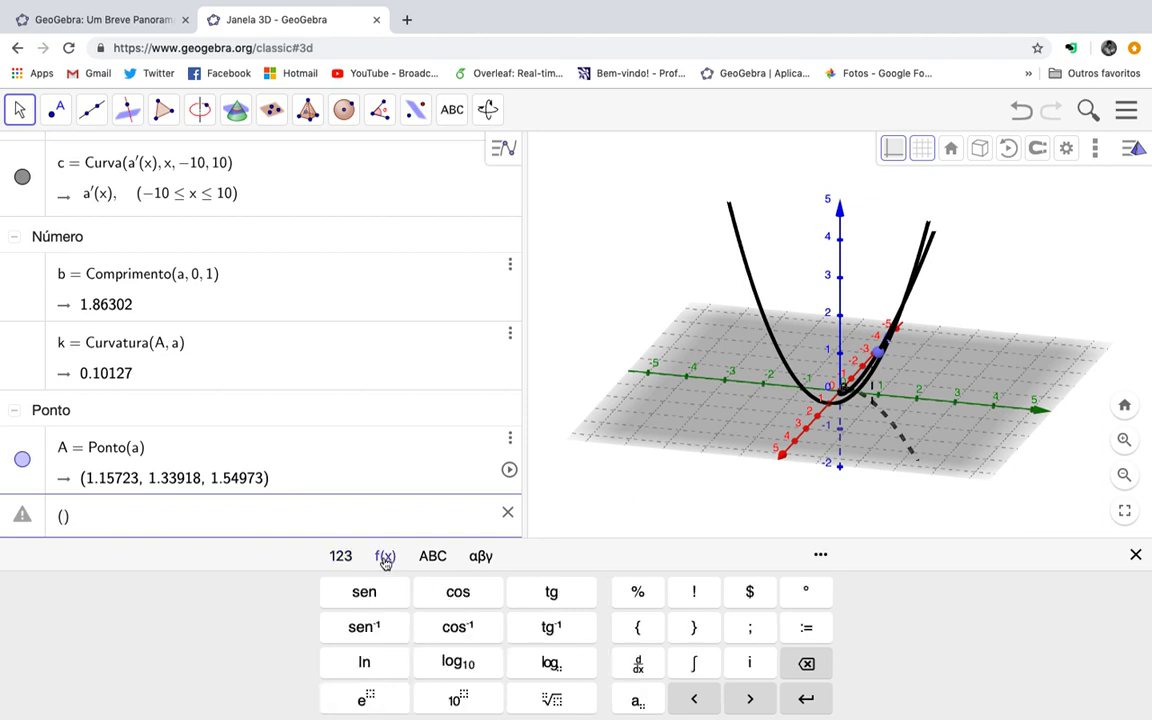
left_click(457, 592)
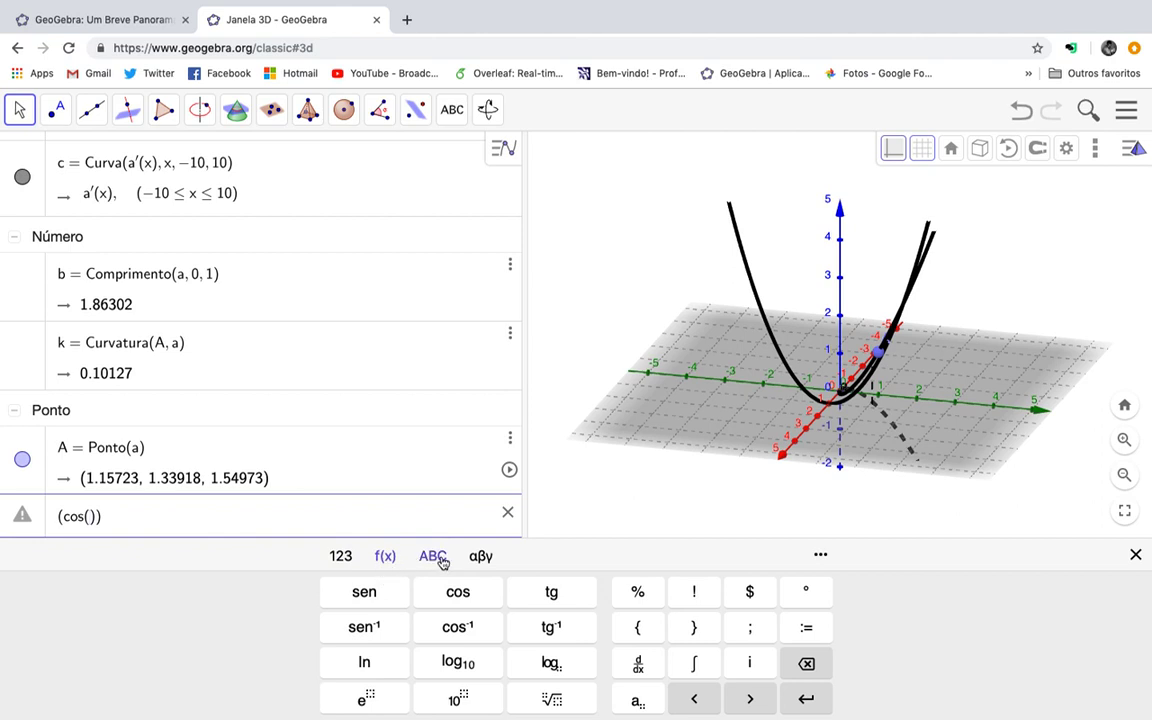
left_click(433, 558)
left_click(521, 594)
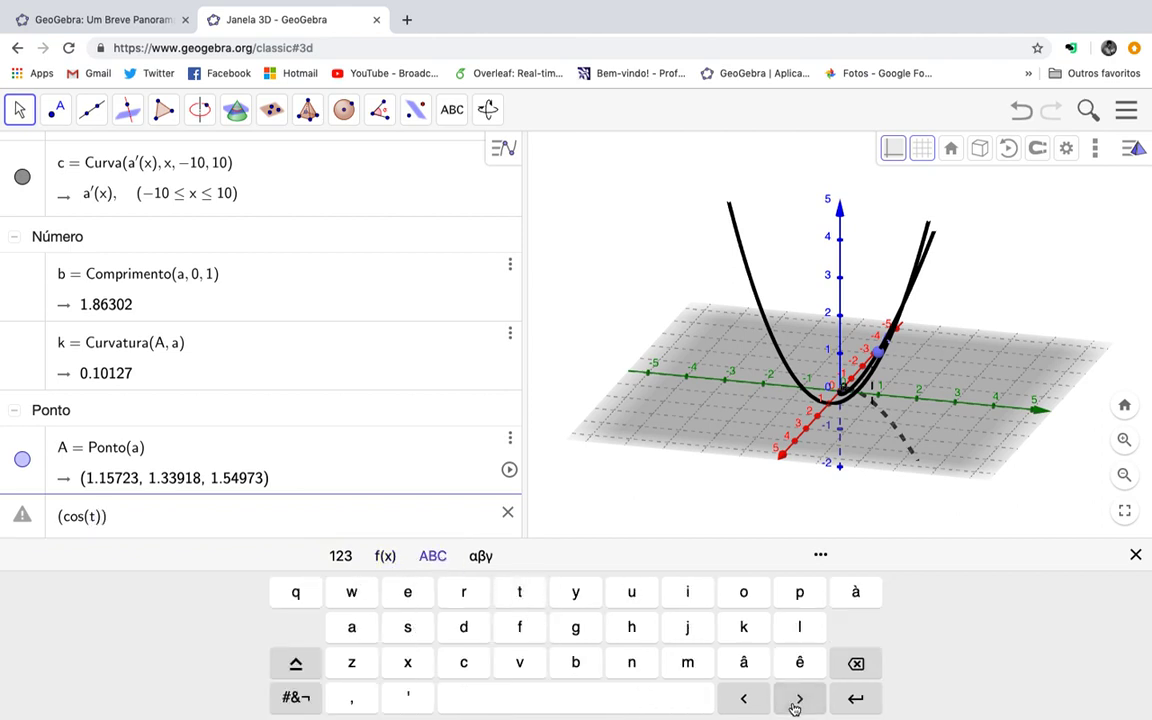
left_click(356, 700)
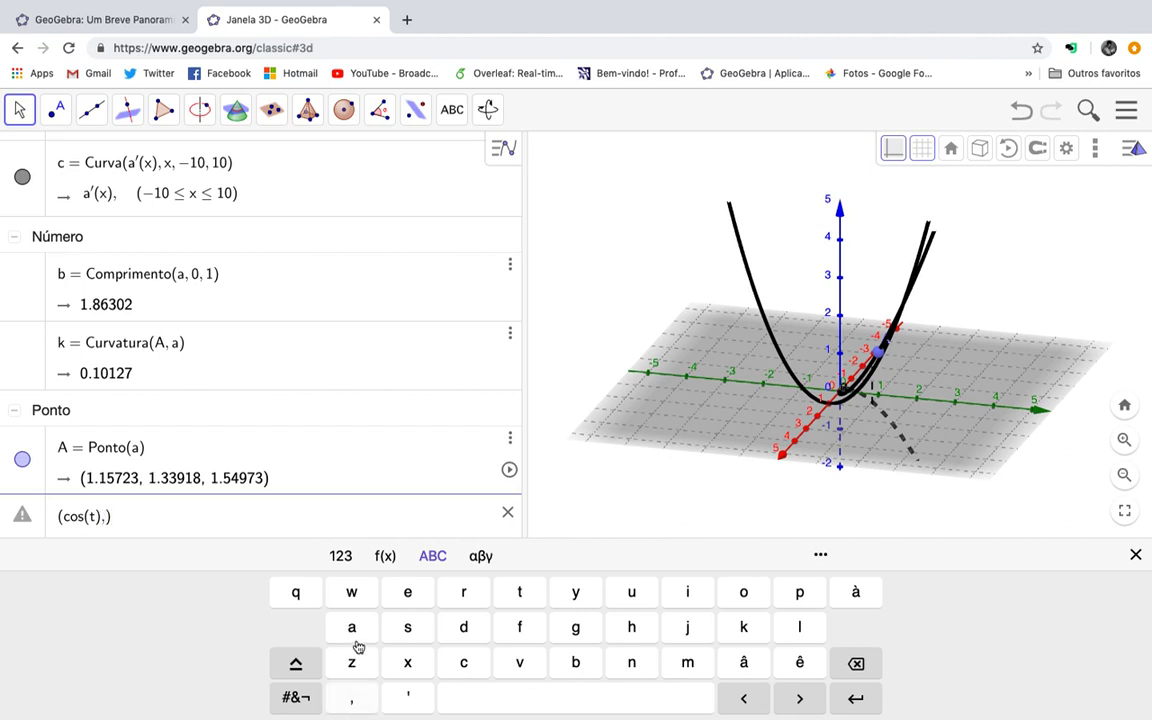
Add sen(t) as the second component of the new curve
left_click(407, 628)
left_click(413, 591)
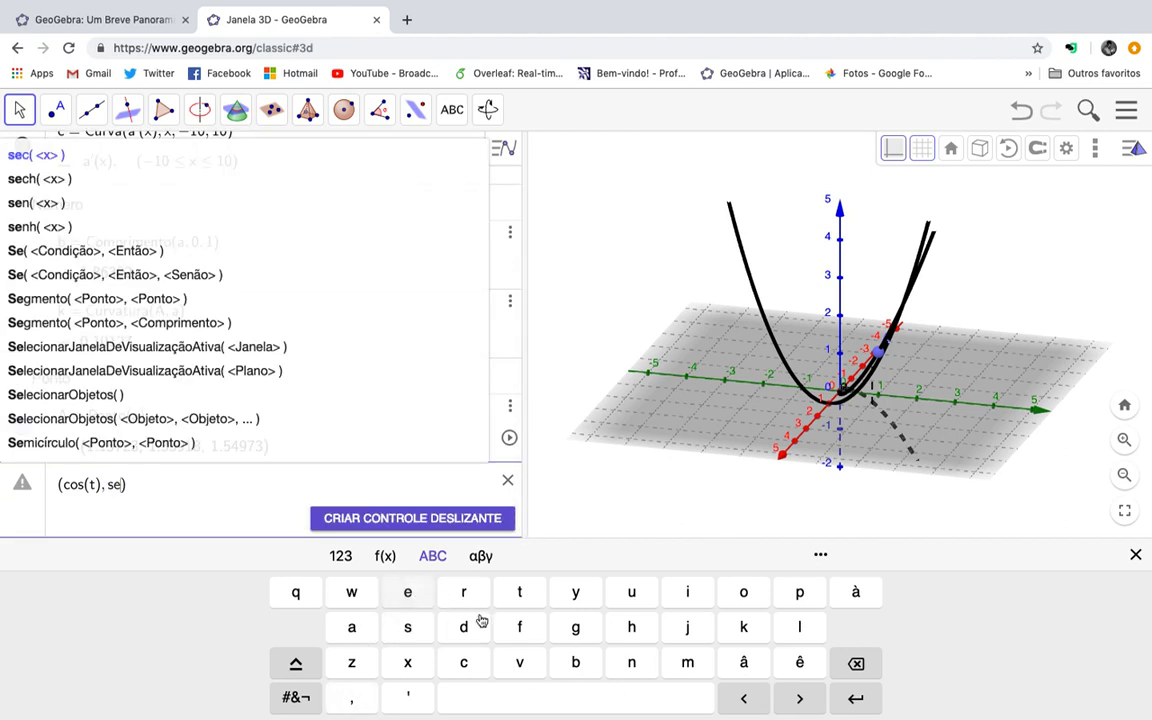
left_click(631, 662)
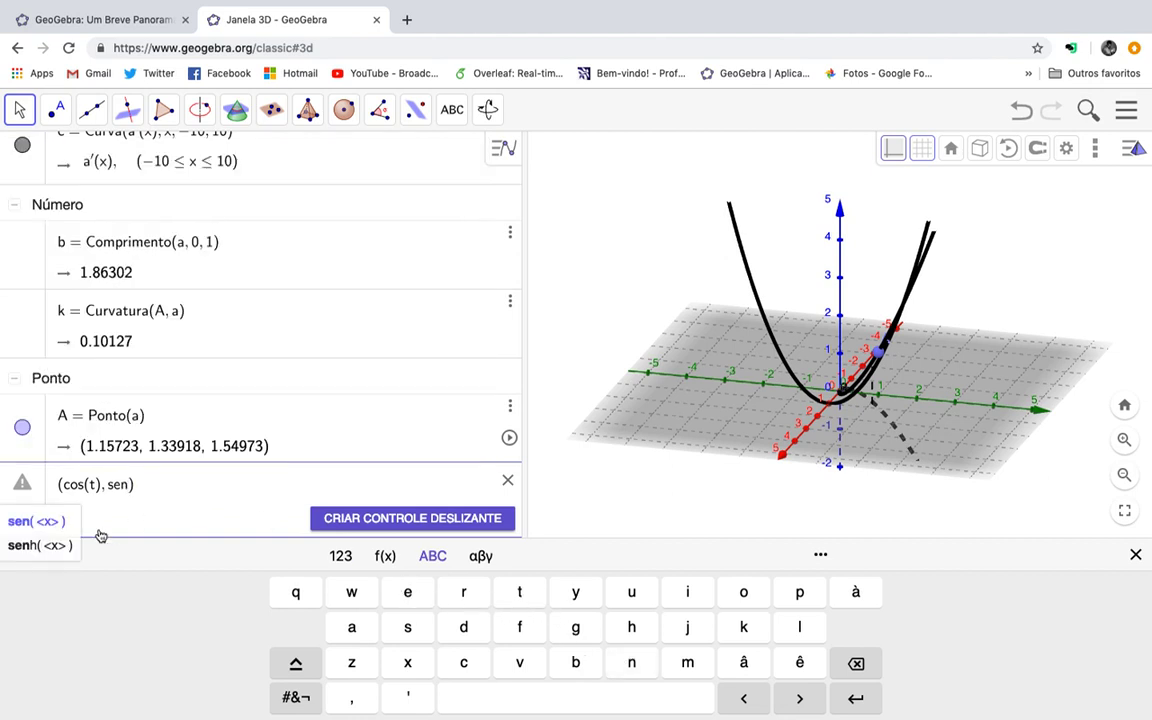
left_click(40, 522)
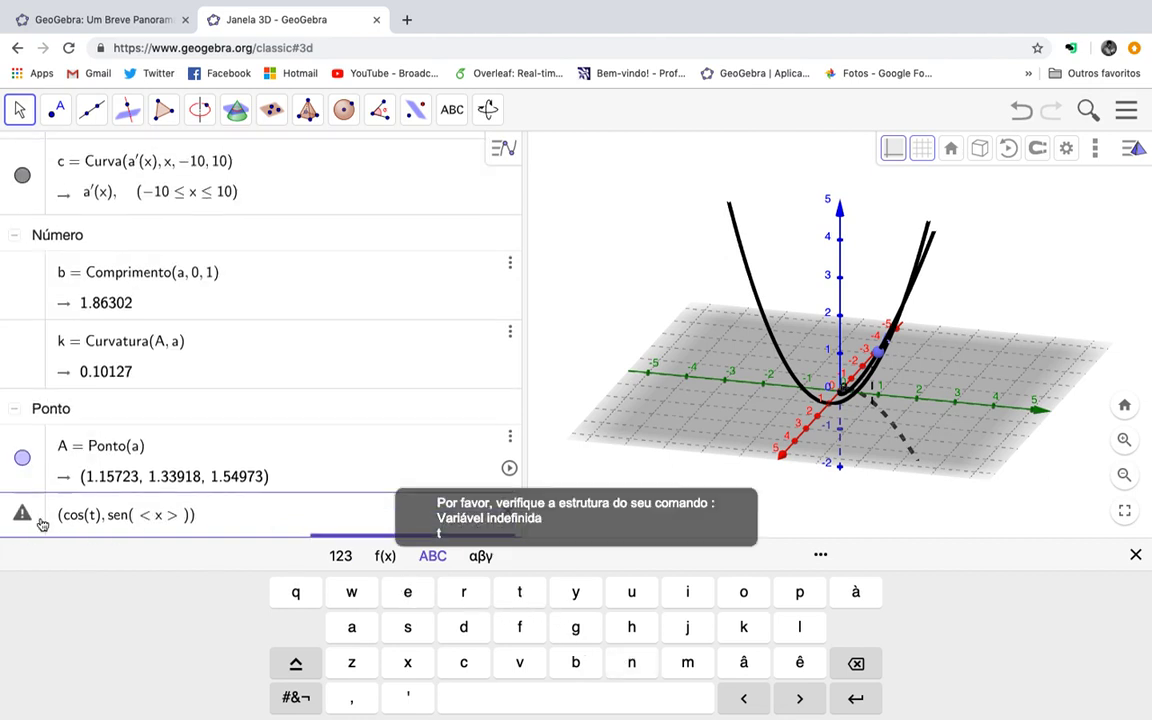
left_click(521, 592)
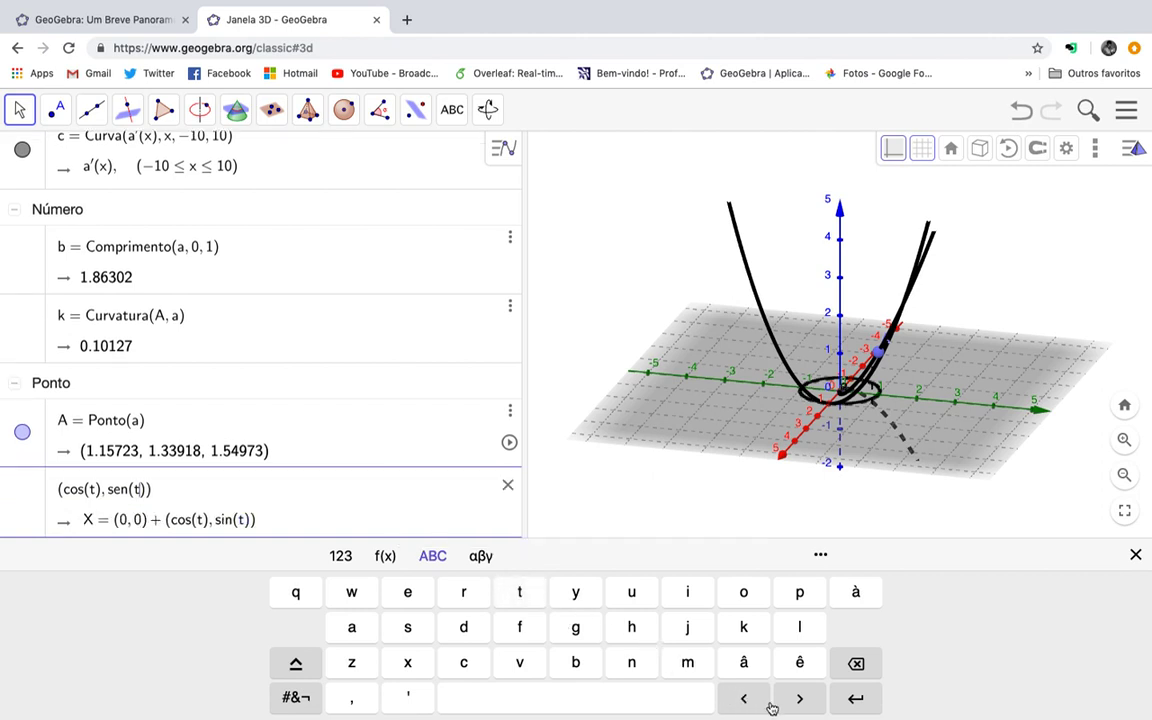
Add t as the third component and create the curve (cos(t), sen(t), t)
left_click(358, 705)
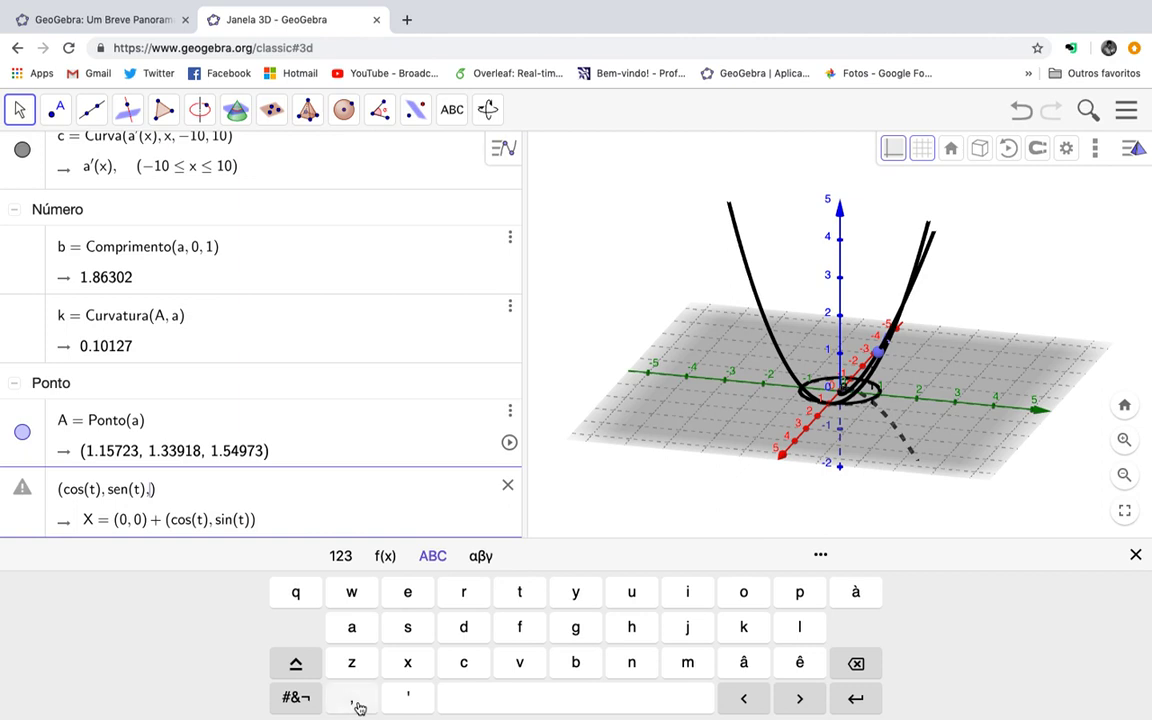
left_click(355, 630)
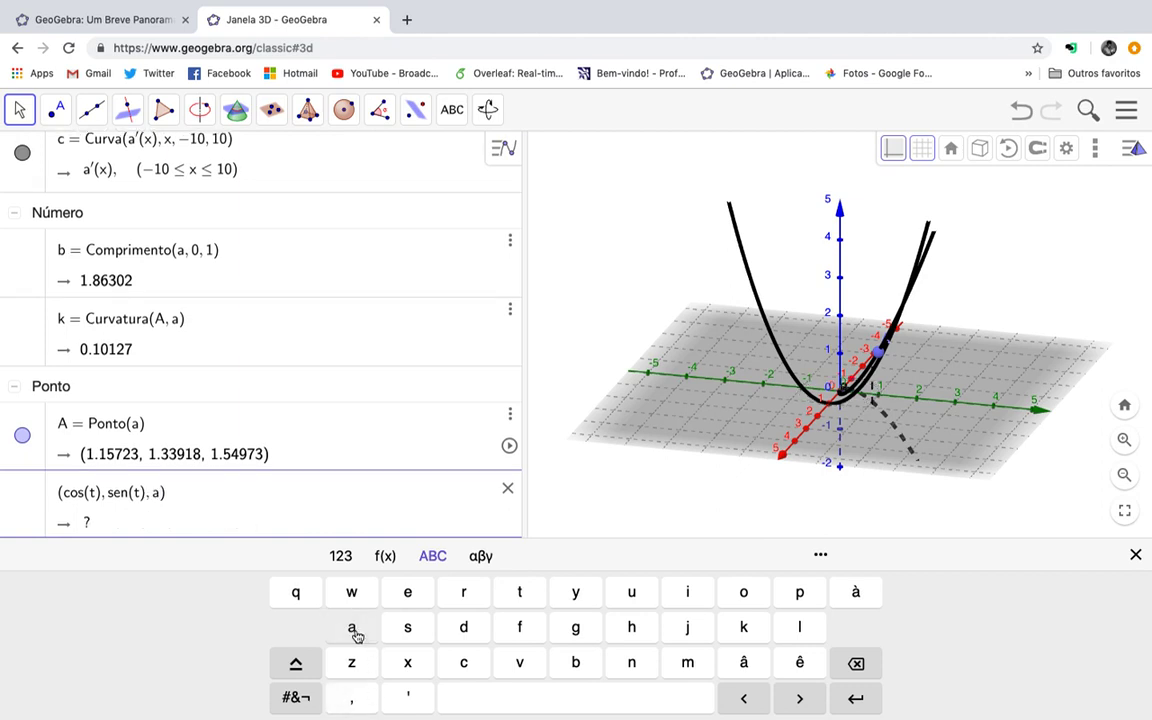
left_click(875, 664)
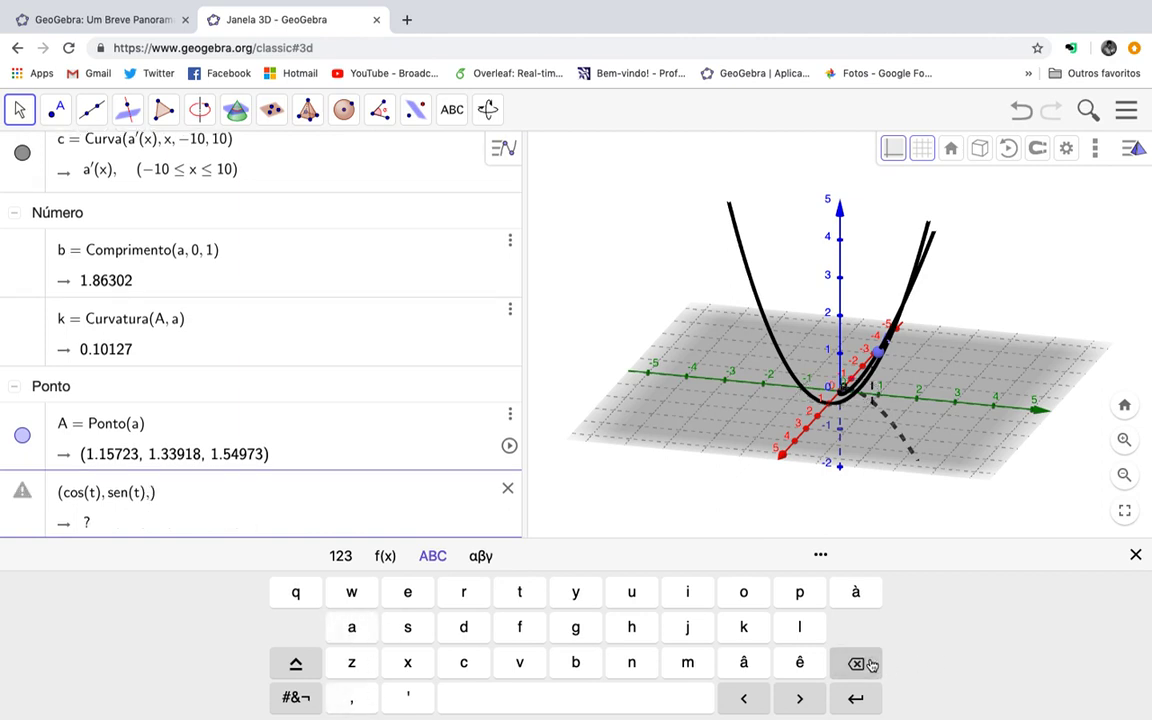
left_click(521, 598)
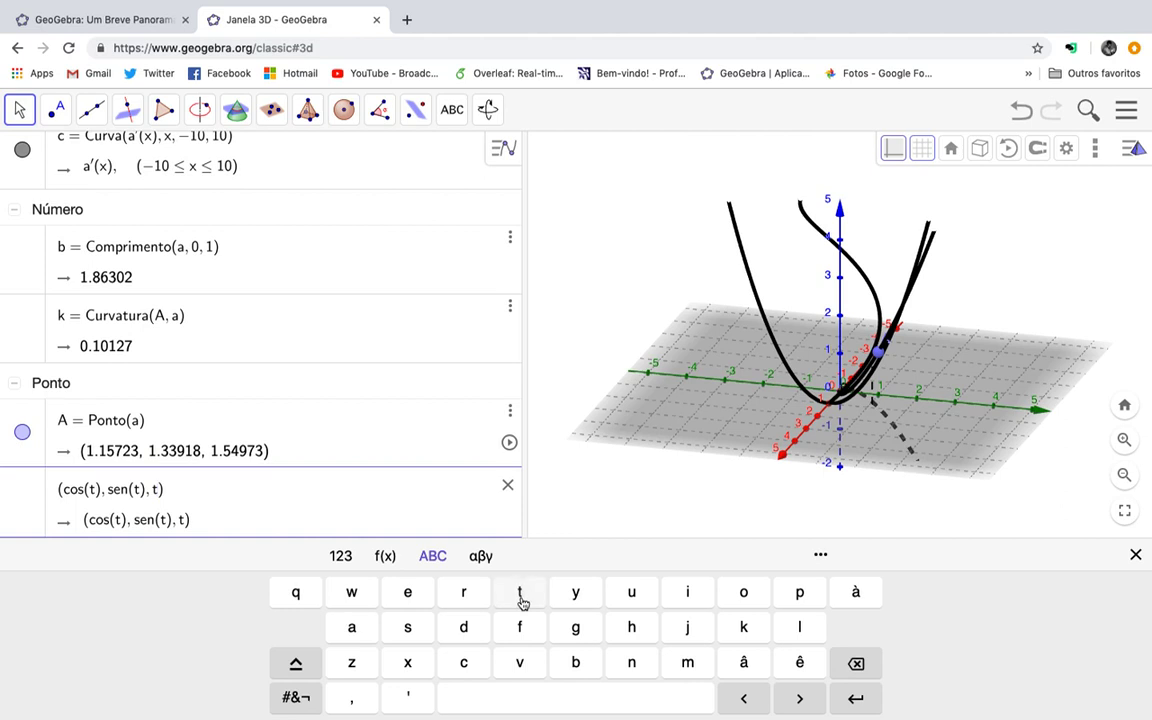
left_click(855, 699)
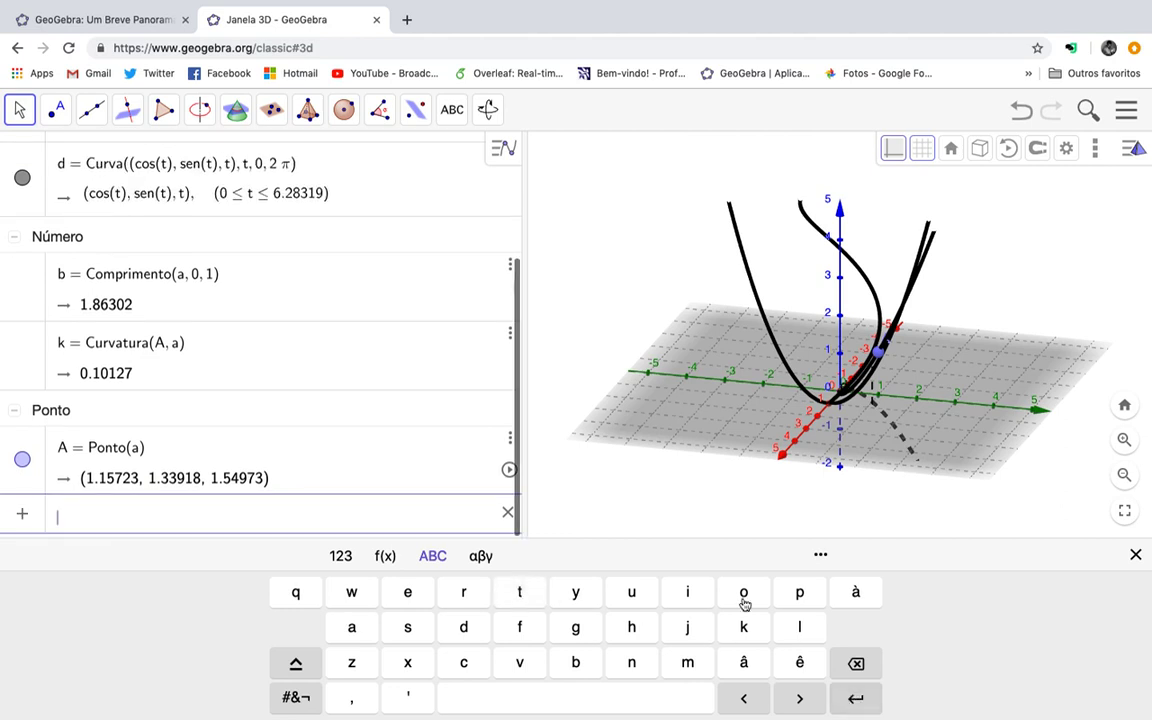
Hide the original curve a and its derivative curve c, leaving the helix displayed, and view it from the side
scroll(399, 456, "up", 4)
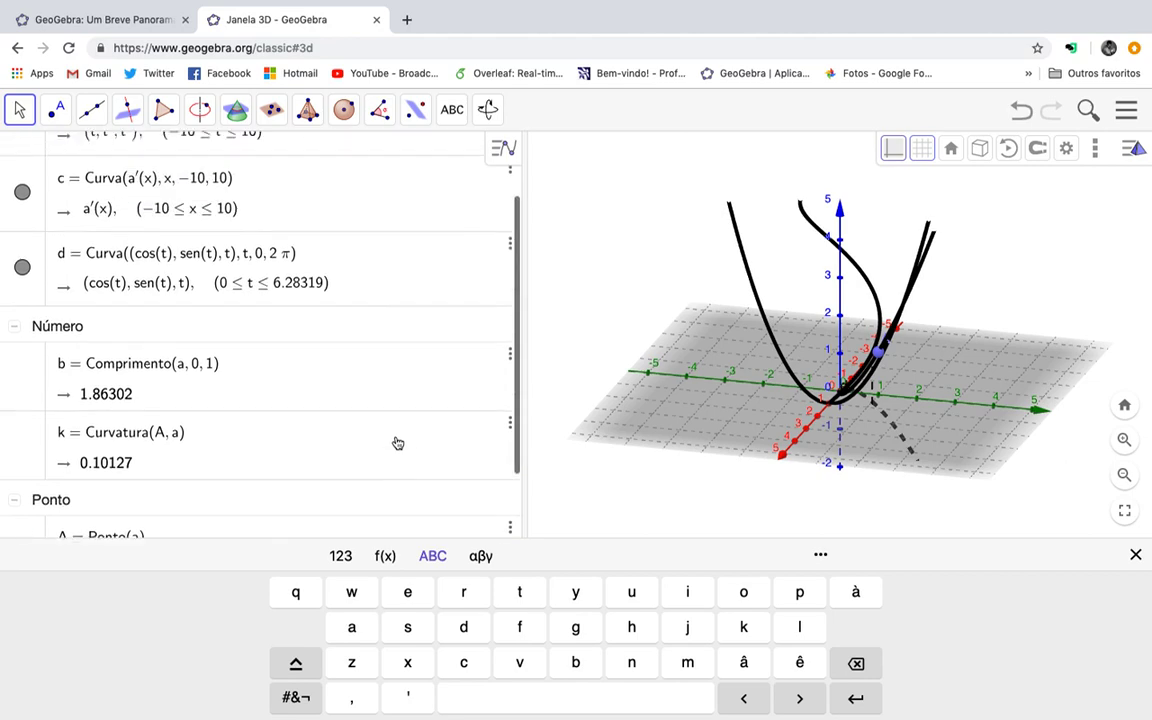
left_click(22, 206)
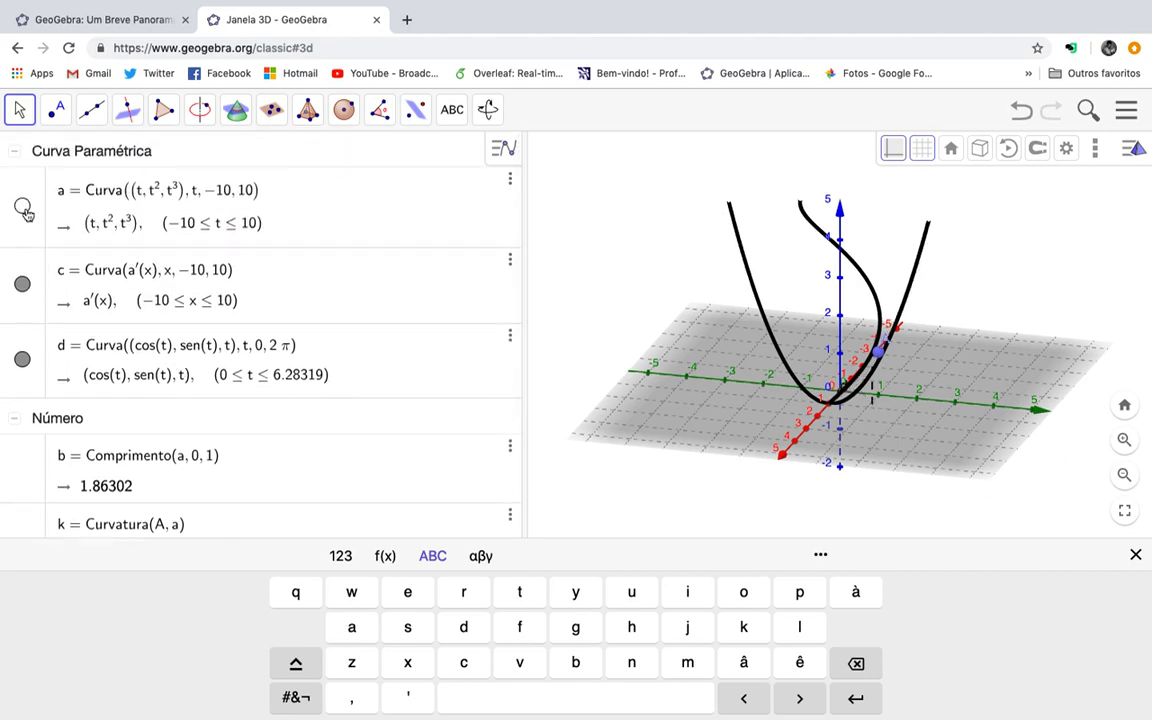
left_click(22, 285)
left_click_drag(826, 427, 772, 438)
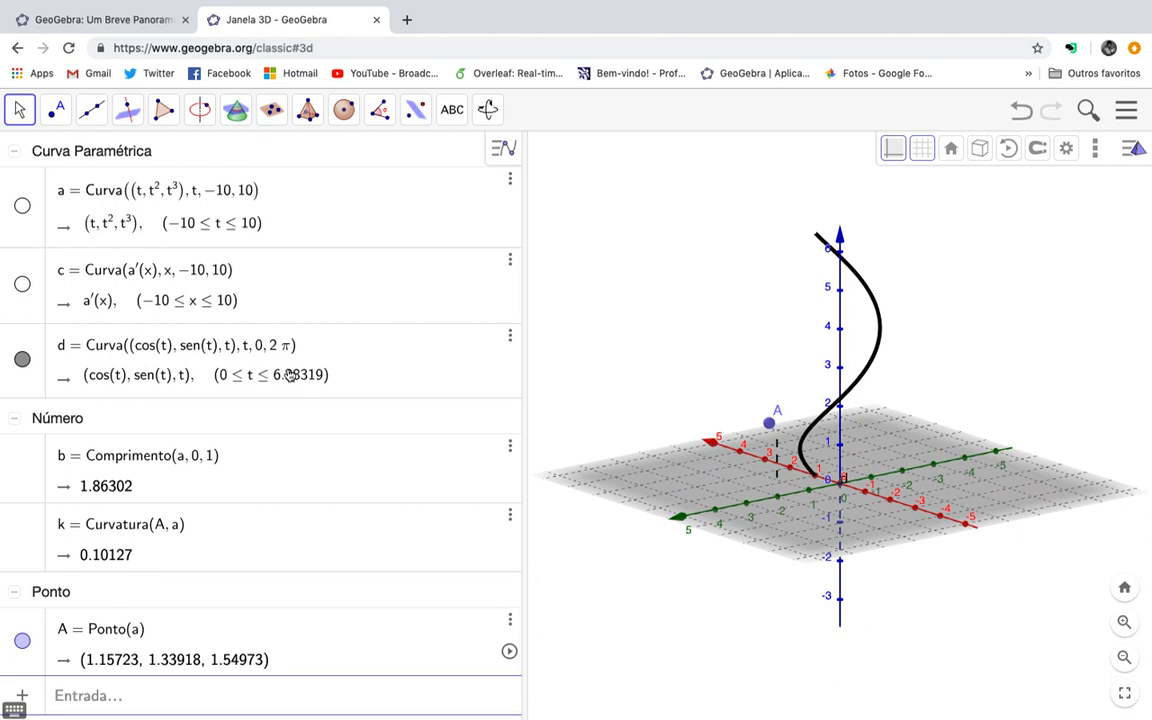
Create a number slider n = 10 and move its value up to 13.5
left_click(231, 350)
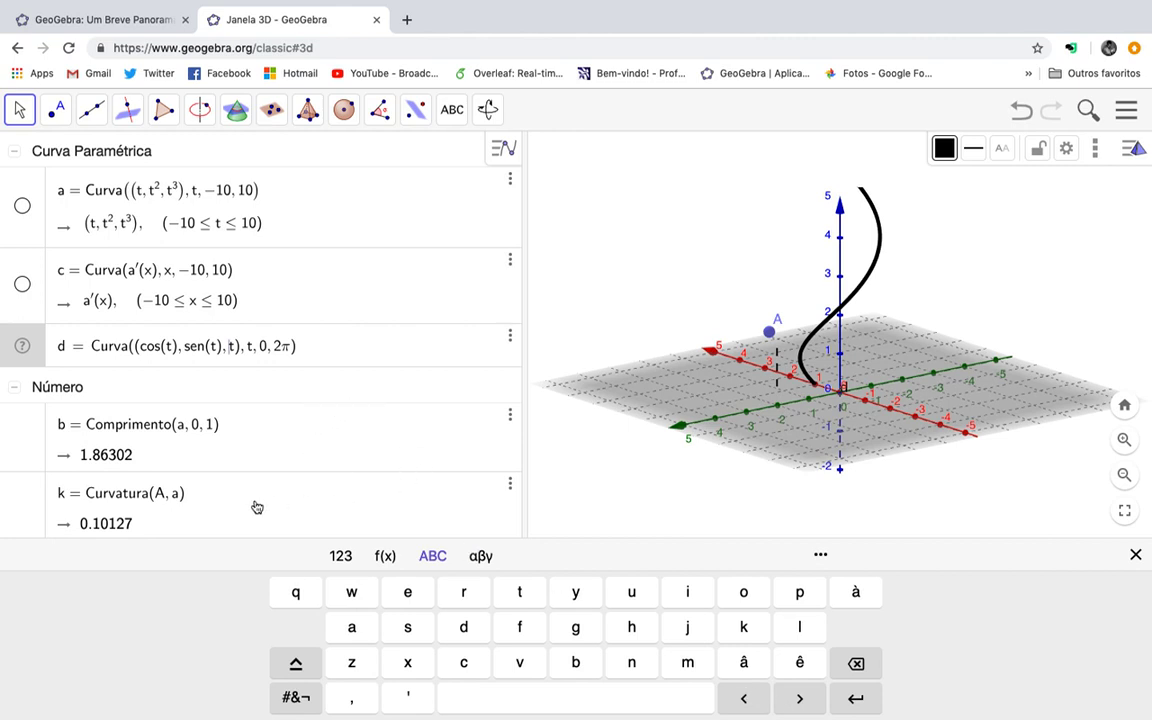
left_click(875, 709)
left_click(313, 517)
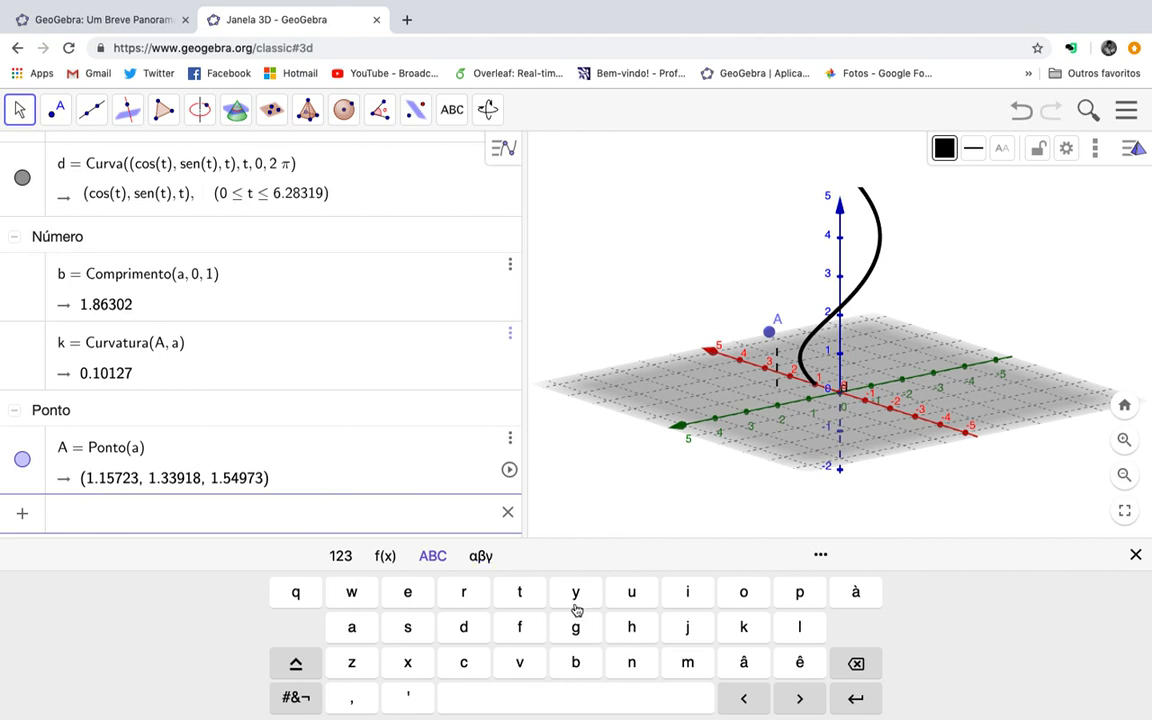
left_click(637, 664)
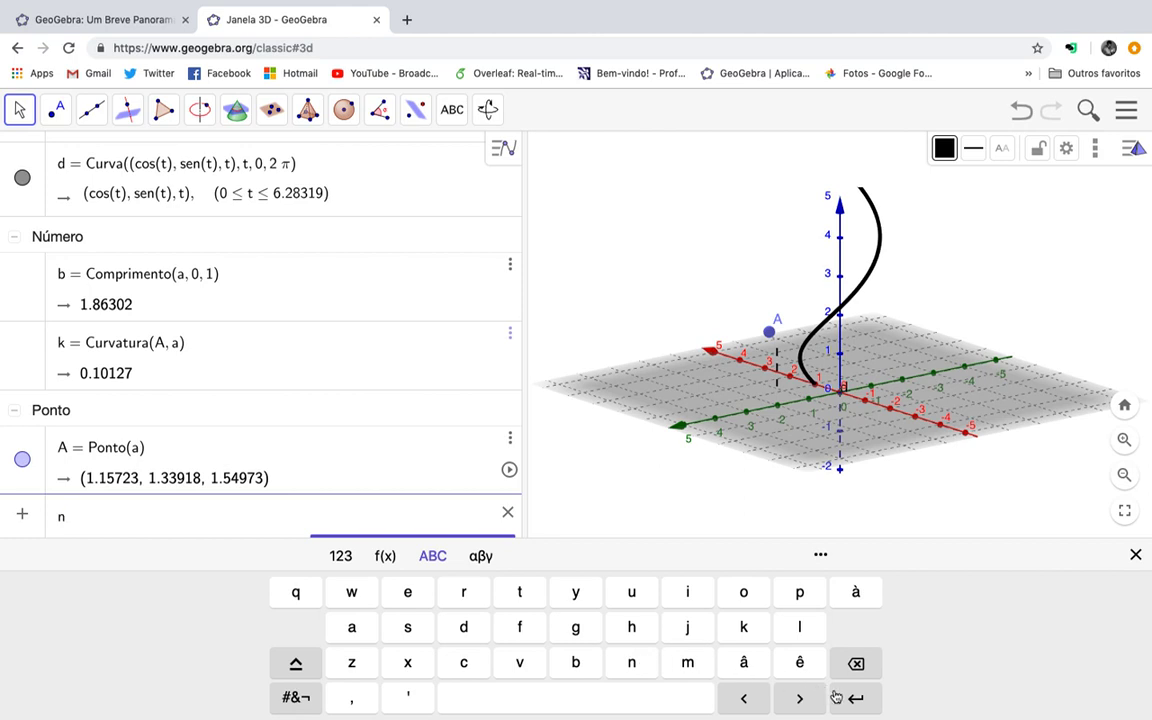
left_click(341, 556)
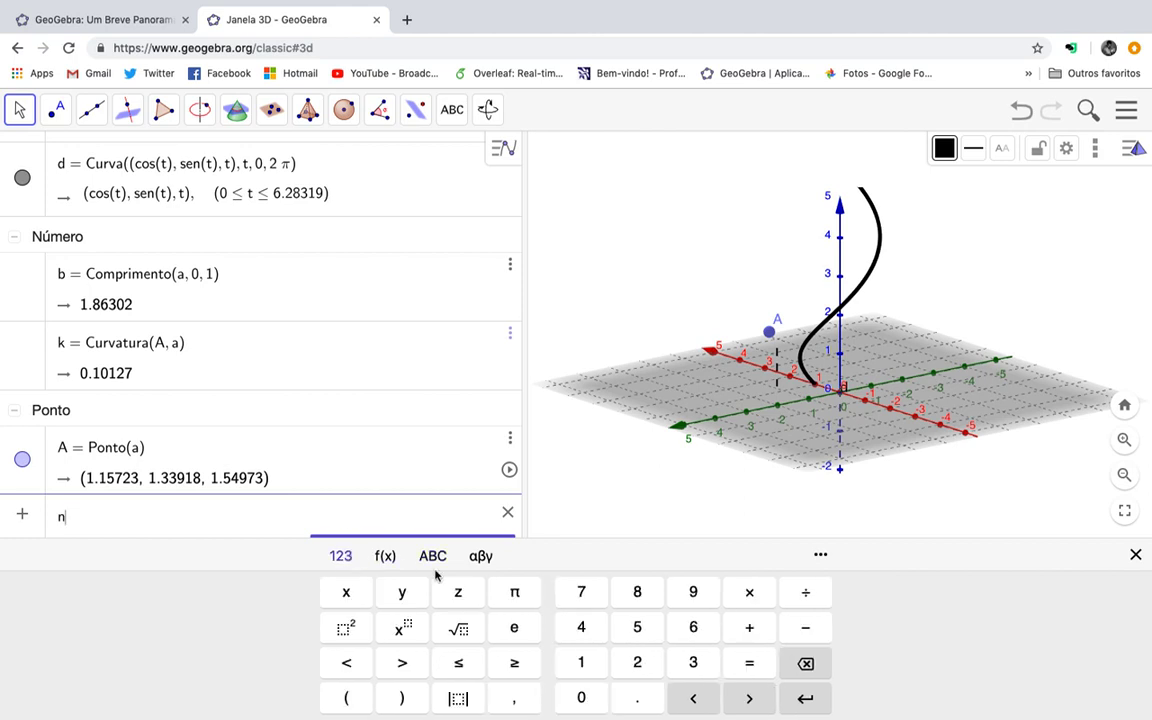
left_click(750, 663)
left_click(581, 662)
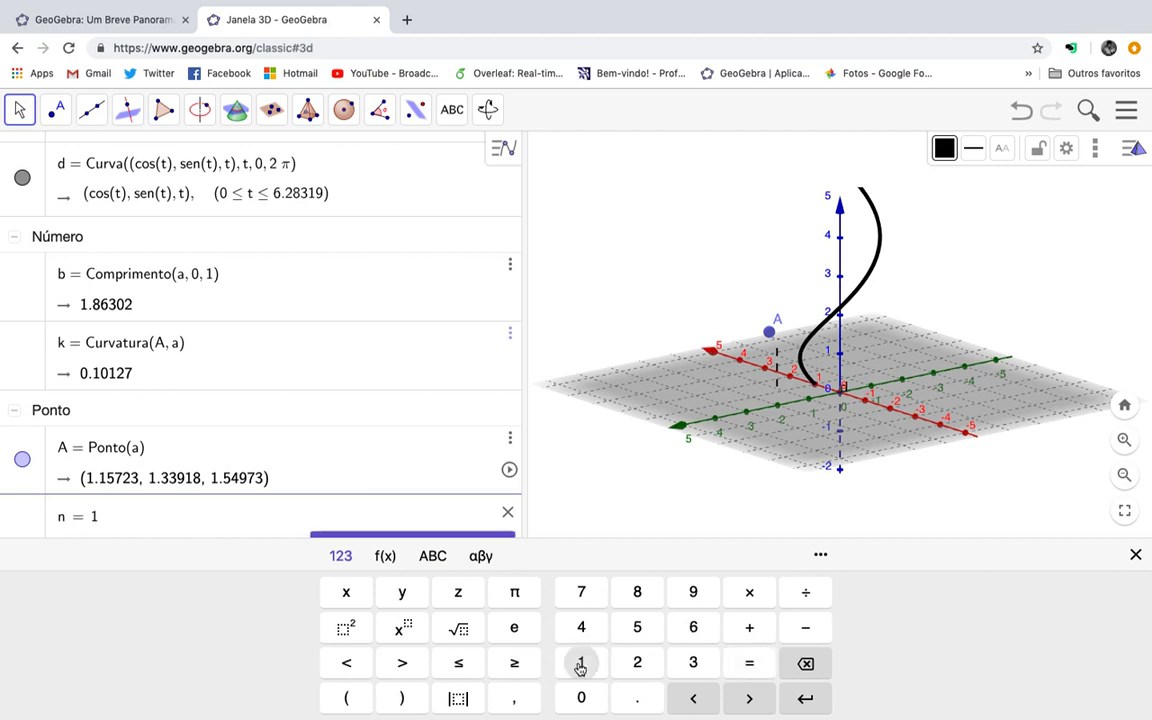
left_click(583, 698)
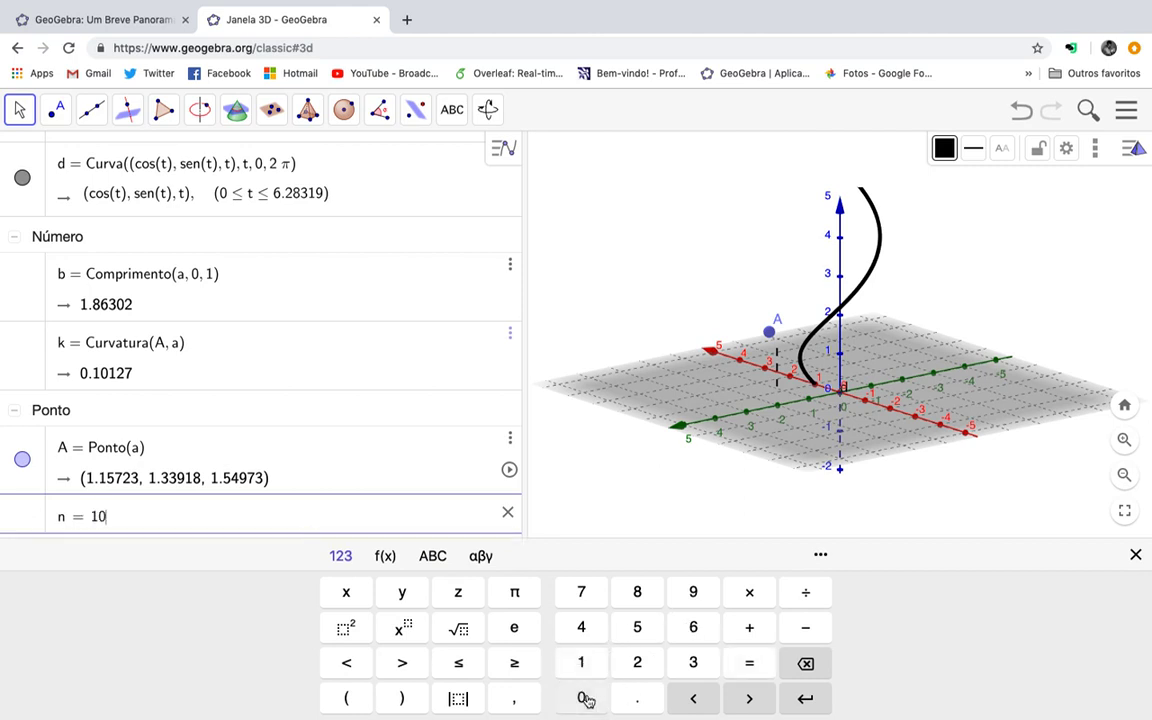
left_click(806, 699)
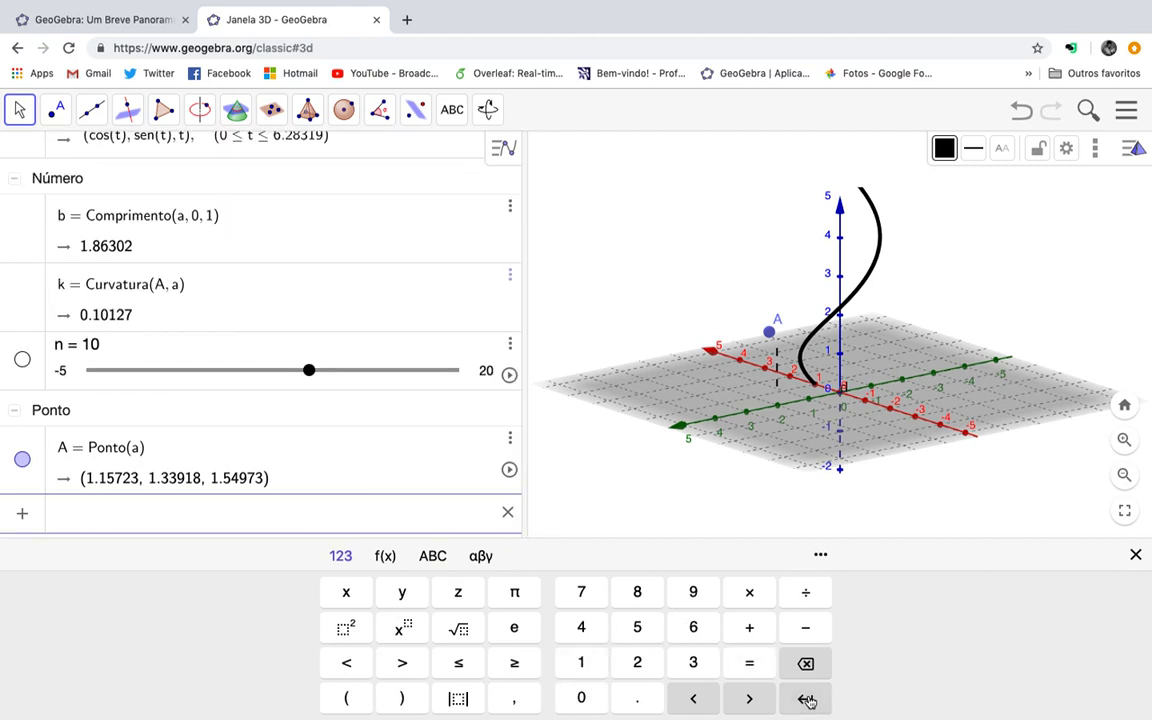
left_click_drag(313, 370, 359, 370)
Change the upper limit of parameter t in helix curve d to 2nπ
scroll(359, 313, "up", 2)
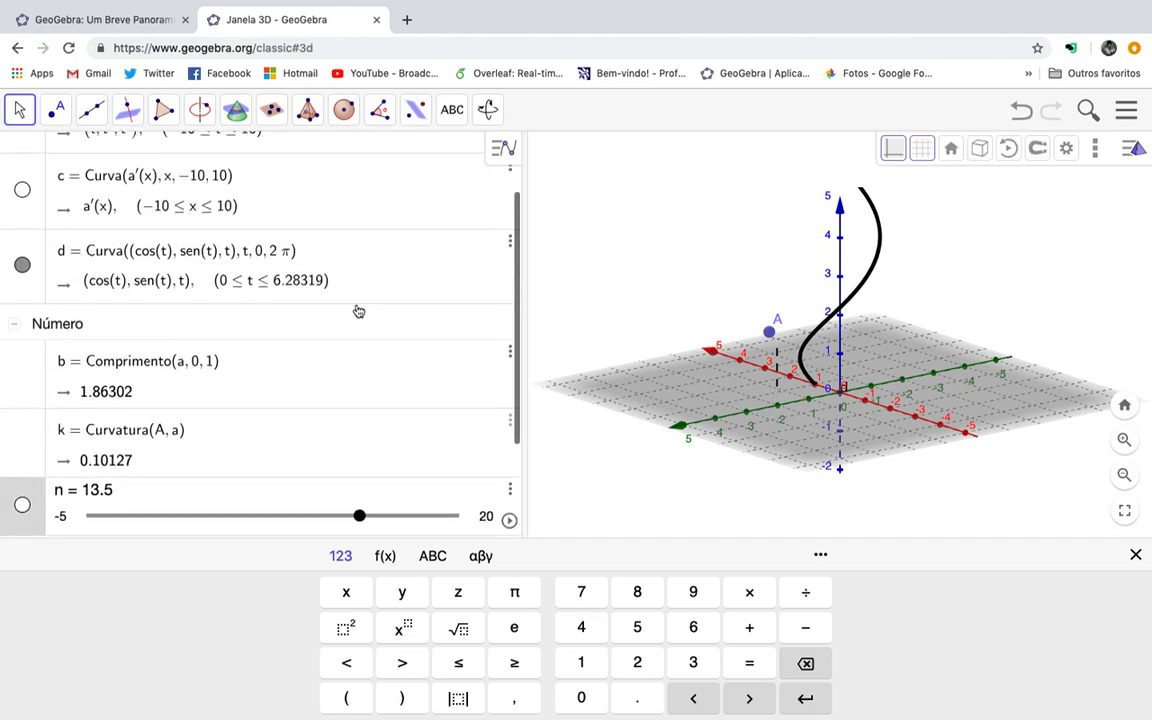
left_click(273, 256)
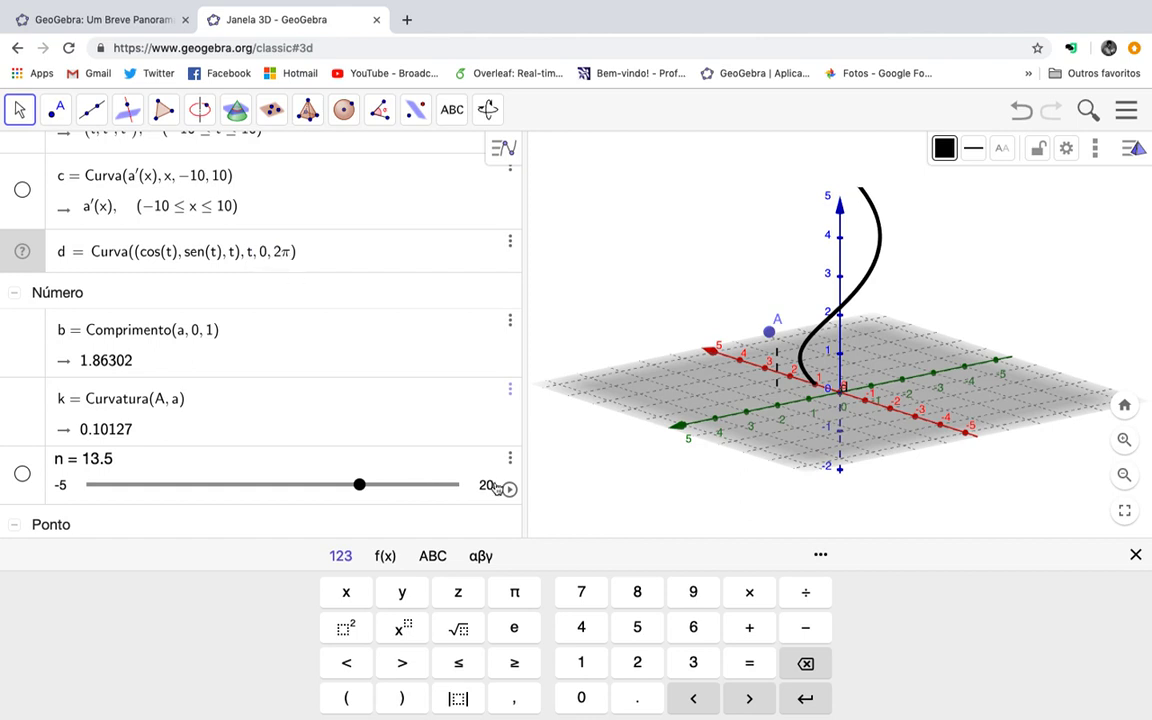
left_click(432, 556)
left_click(632, 662)
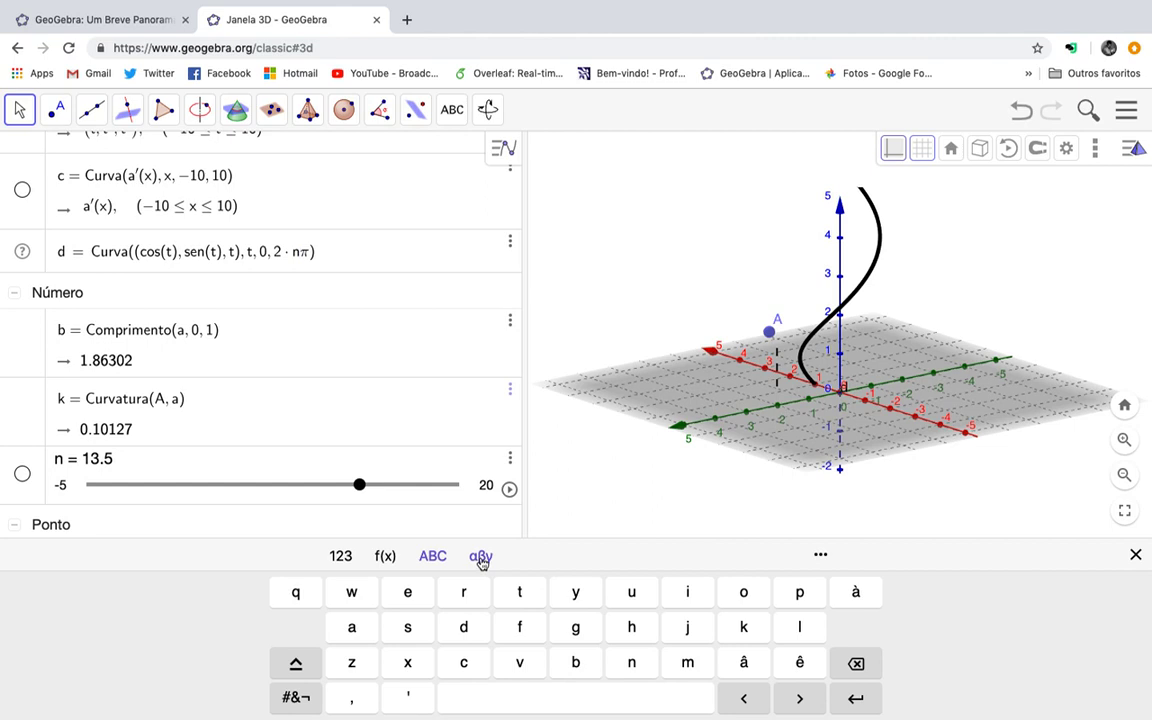
left_click(341, 556)
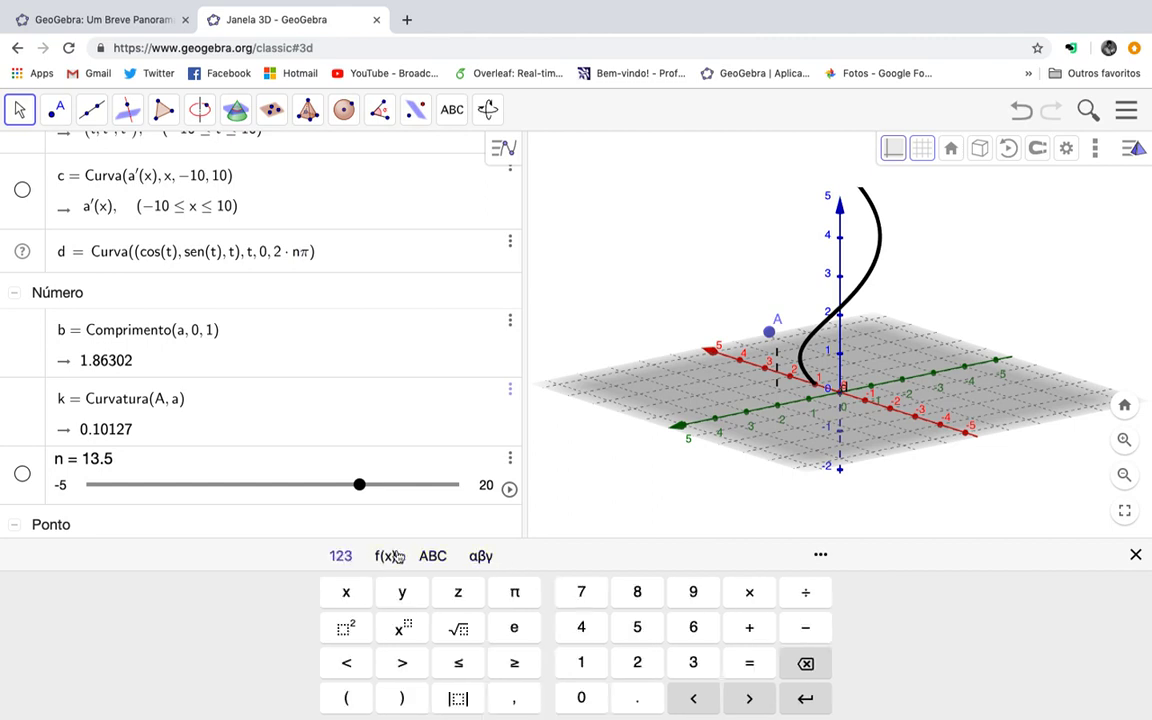
left_click(805, 698)
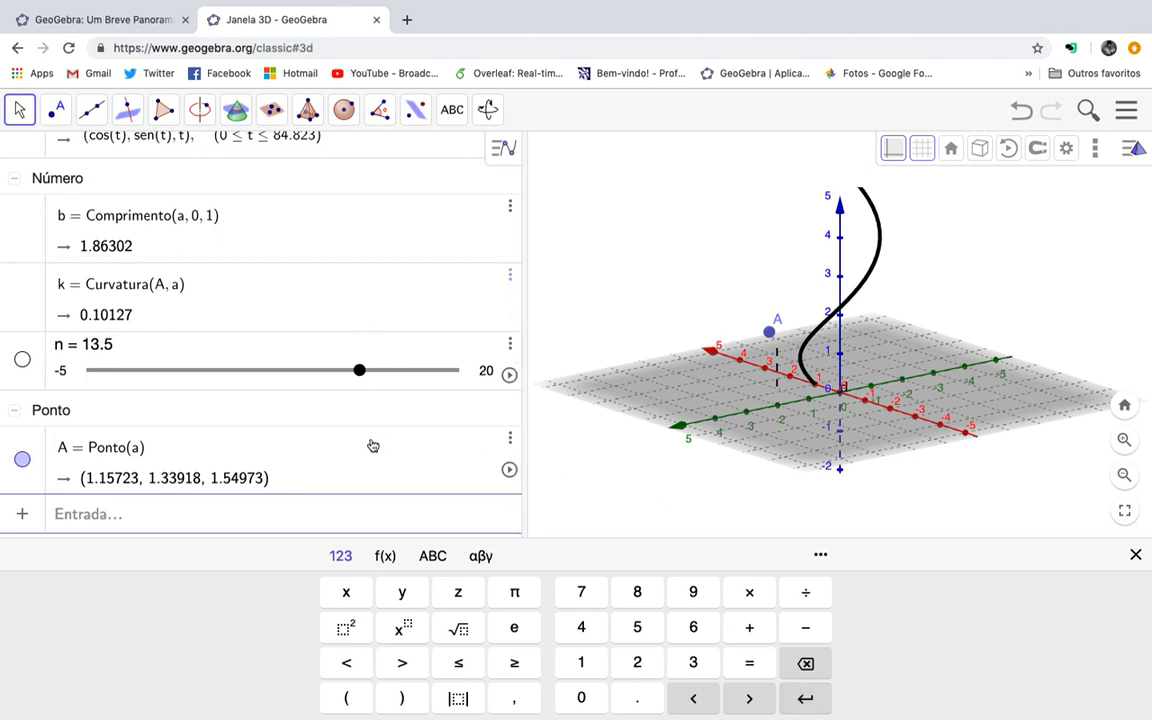
Increase slider n to 16.4
scroll(373, 446, "up", 3)
scroll(373, 446, "down", 3)
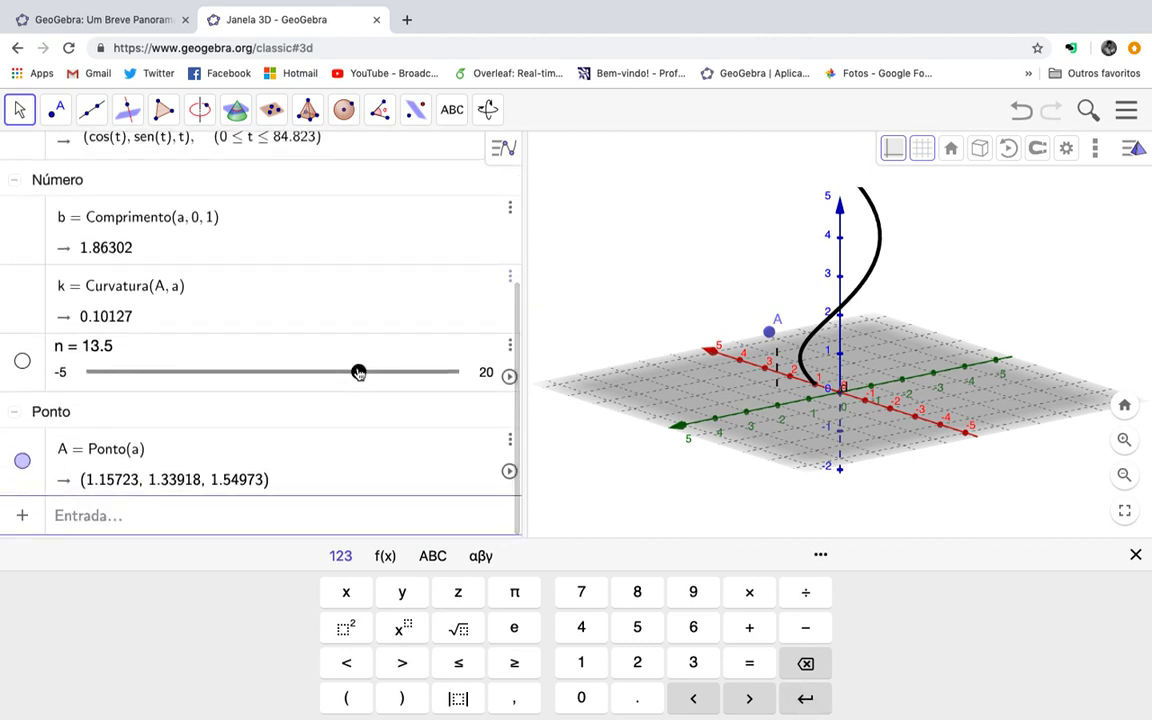
left_click_drag(358, 372, 401, 372)
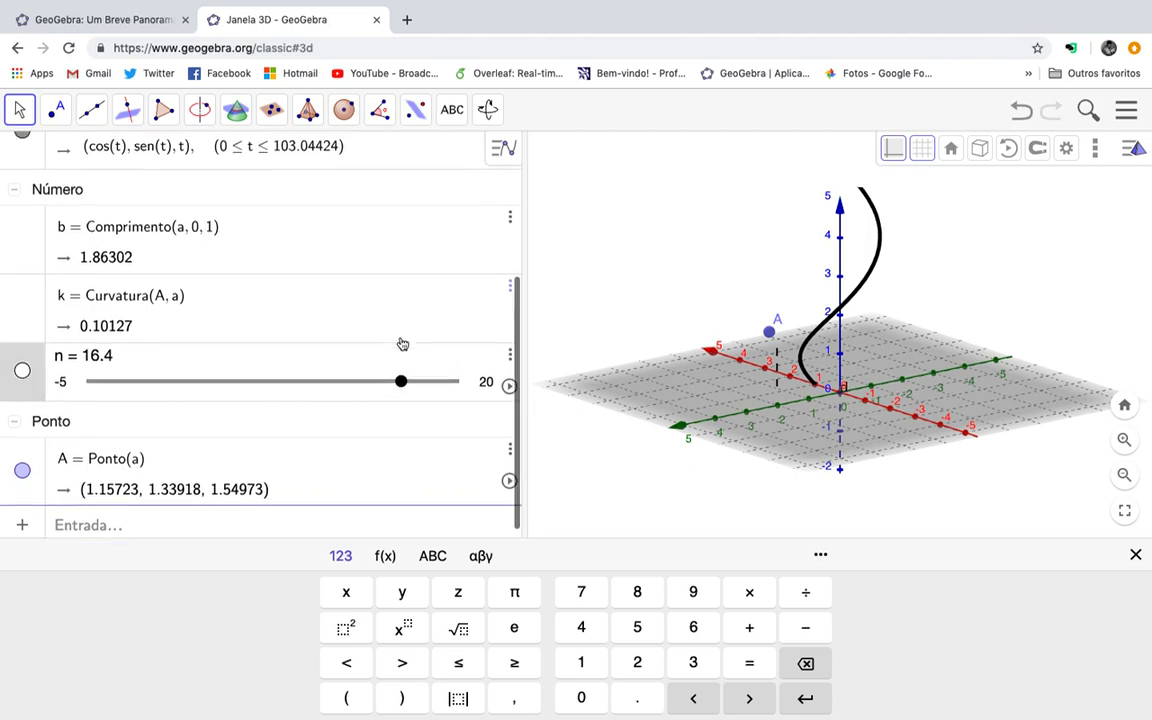
Divide the third component of helix curve d by 20, making it t/20
scroll(401, 344, "up", 3)
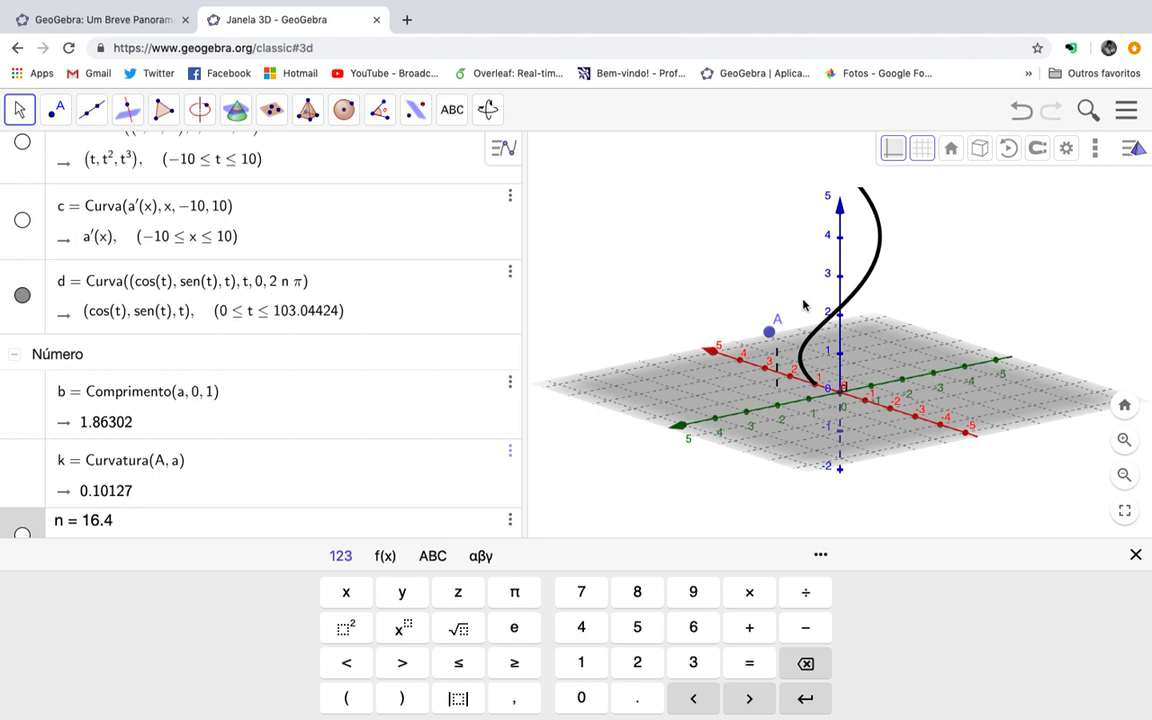
left_click(232, 289)
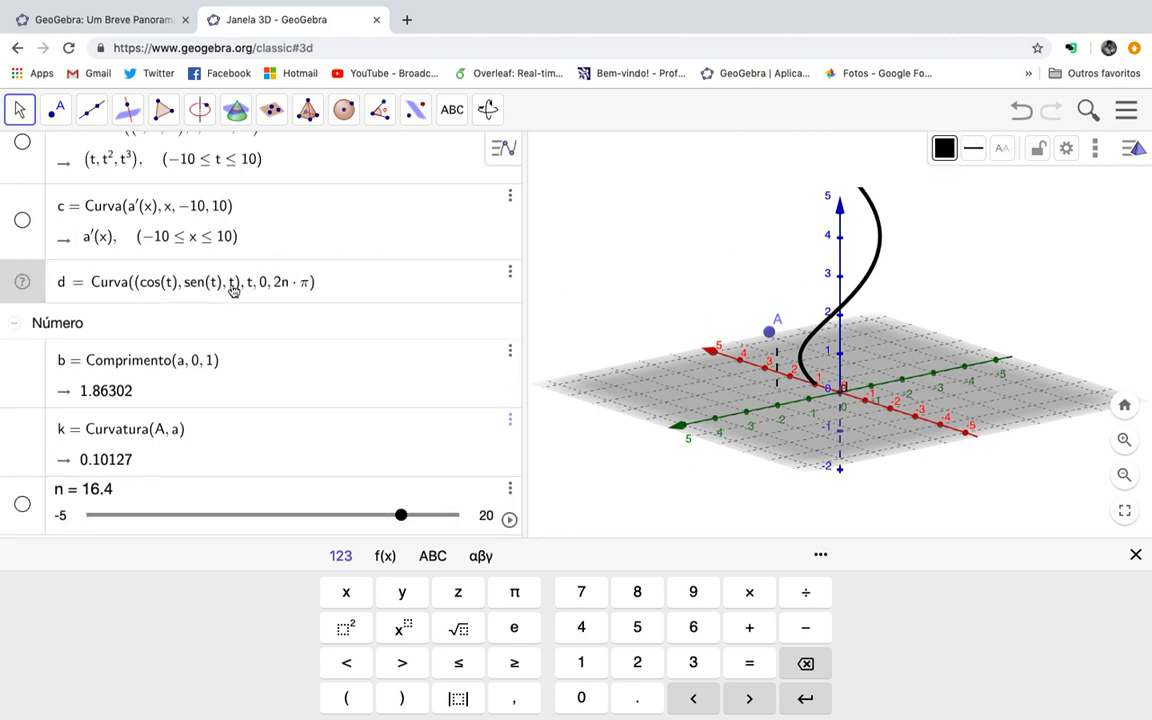
left_click(807, 601)
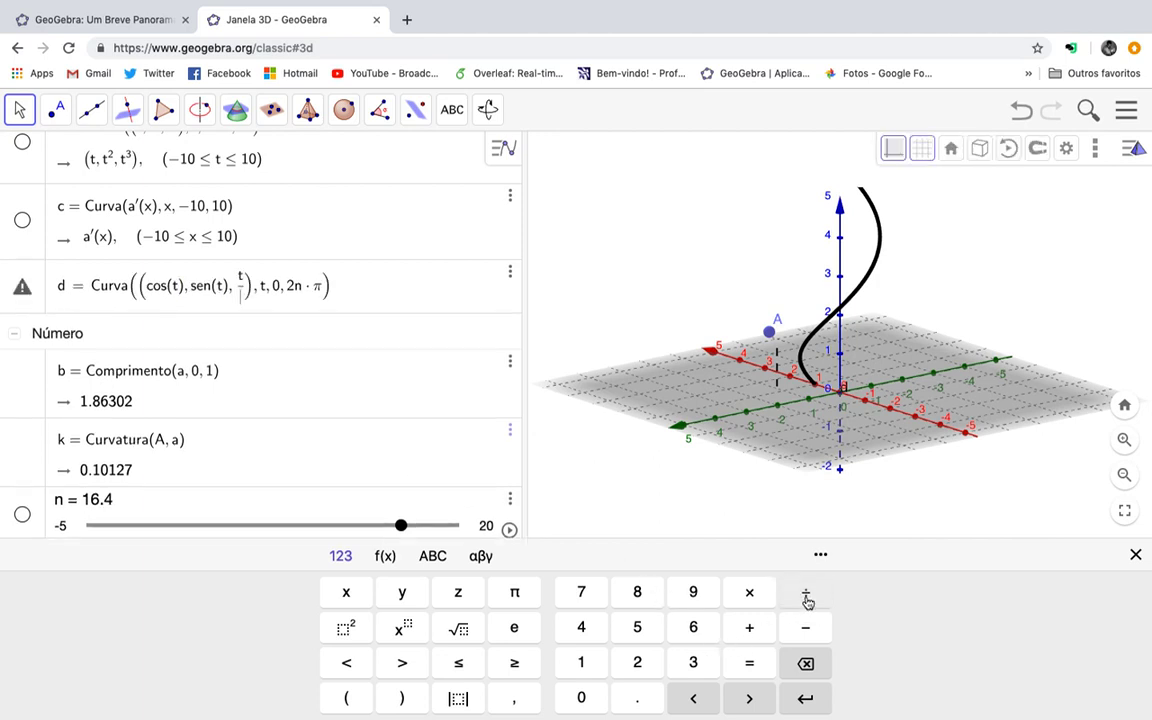
left_click(640, 663)
left_click(582, 699)
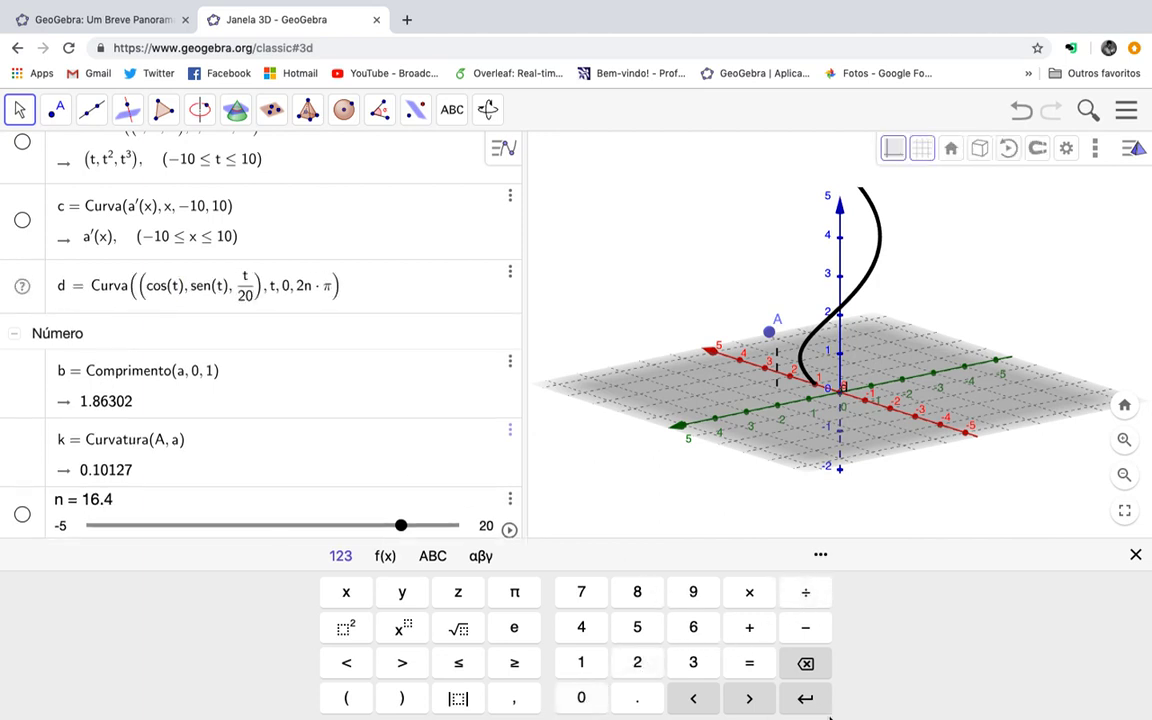
left_click(808, 700)
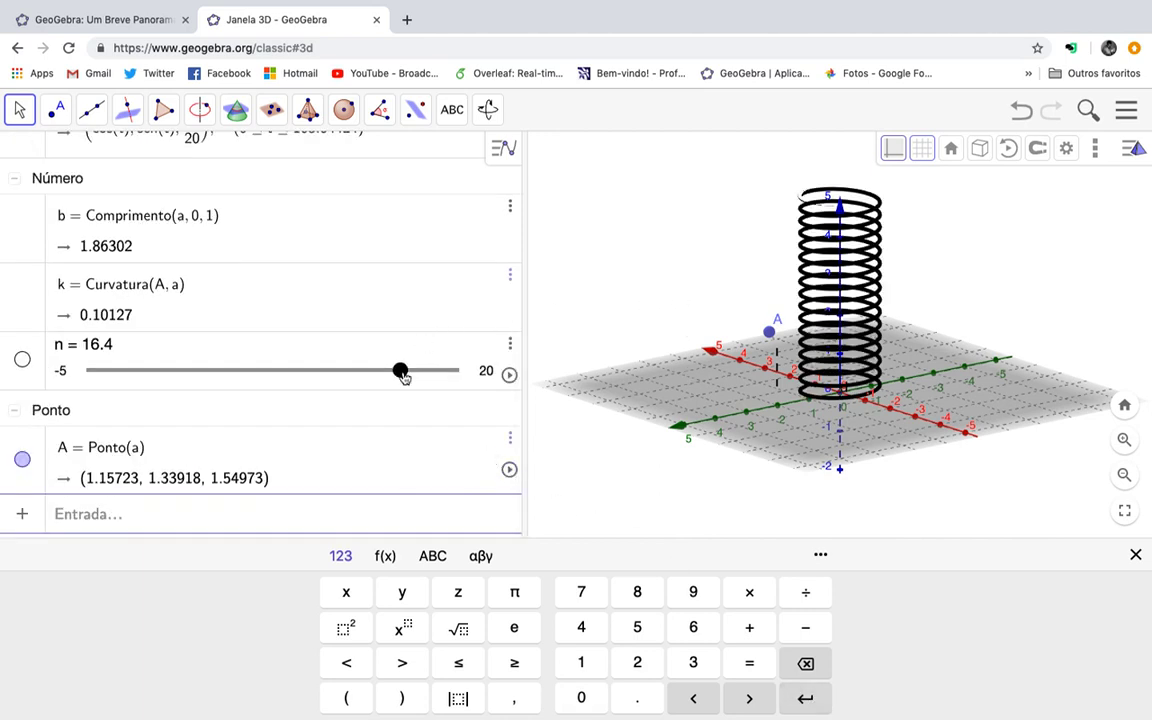
Vary the helix's number of turns by lowering slider n to 4 and raising it again, and start the slider's animation
left_click_drag(401, 371, 224, 368)
scroll(321, 309, "up", 1)
scroll(321, 309, "up", 2)
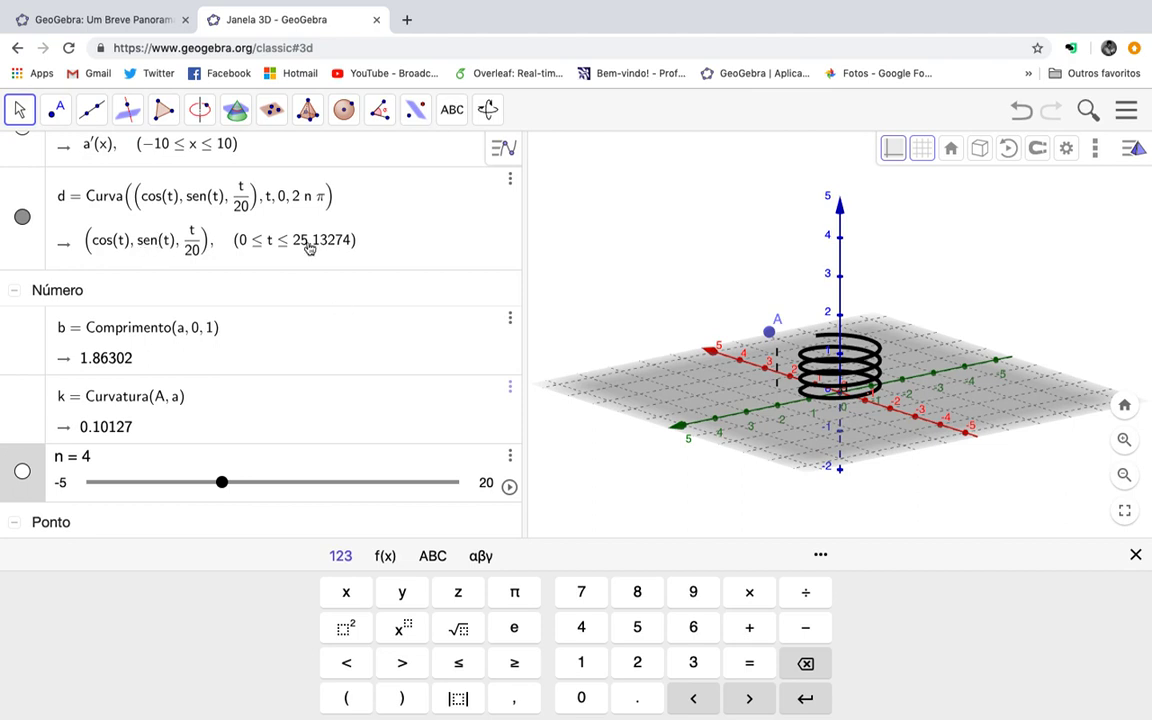
left_click_drag(222, 483, 269, 483)
left_click(508, 487)
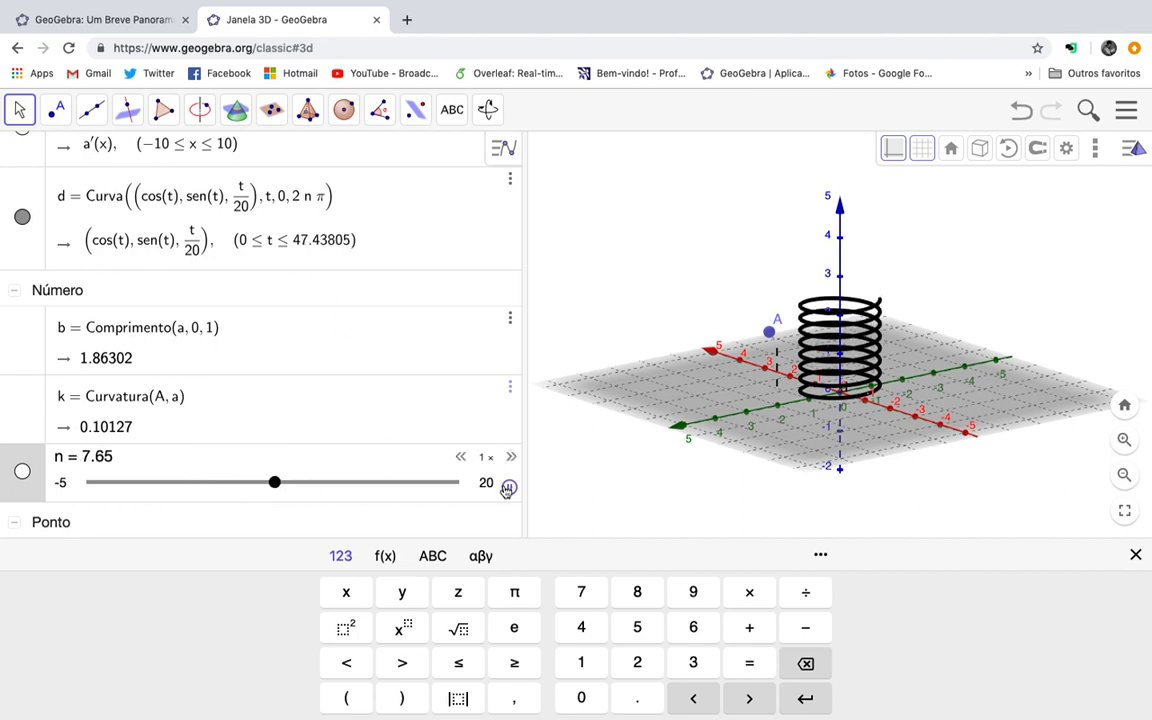